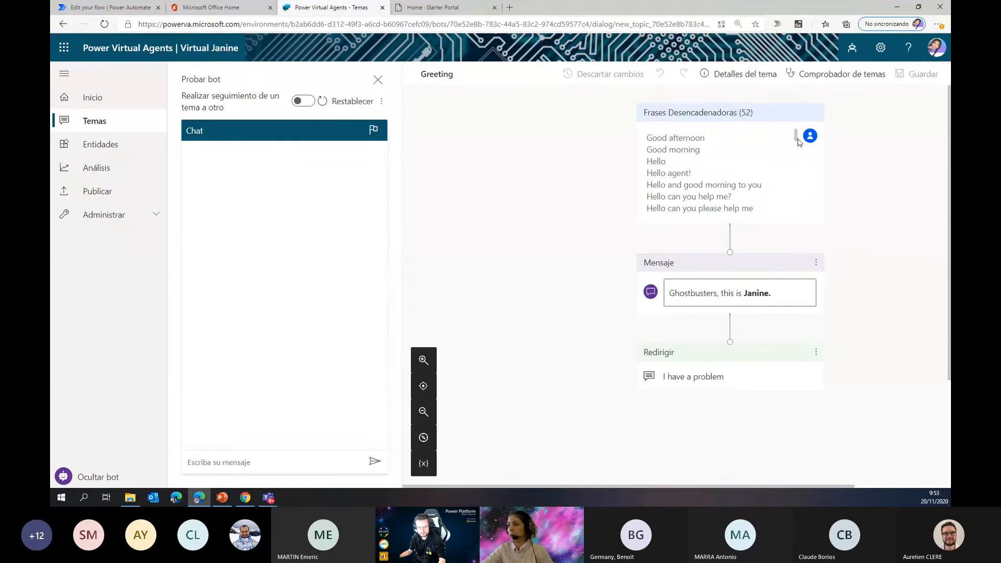
# Step: Review the Greeting topic's trigger phrases and open the "I have a problem" topic from the topic list
pyautogui.moveTo(795, 134)
pyautogui.mouseDown()
pyautogui.moveTo(795, 170)
pyautogui.moveTo(796, 136)
pyautogui.mouseUp()
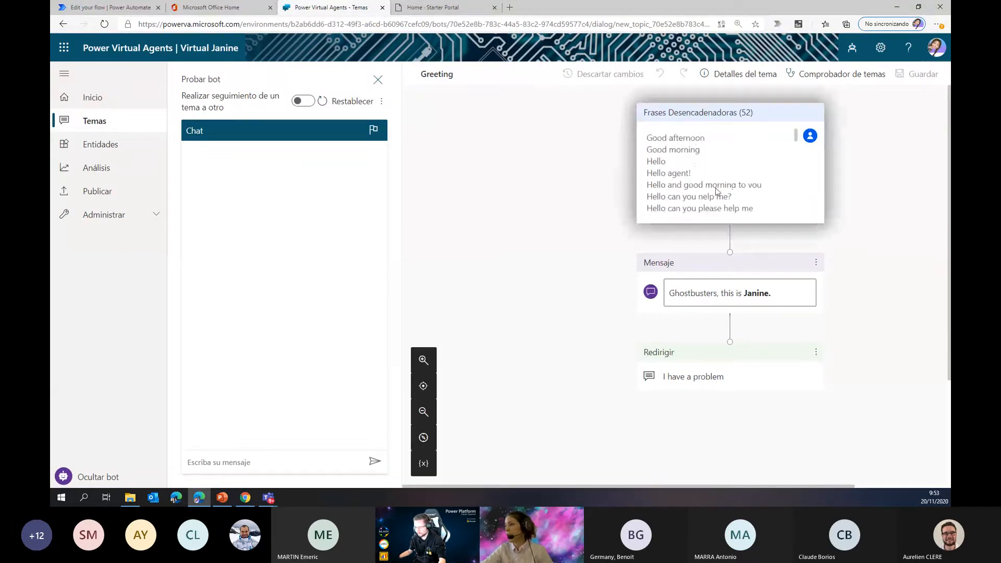
pyautogui.scroll(-1, 795, 134)
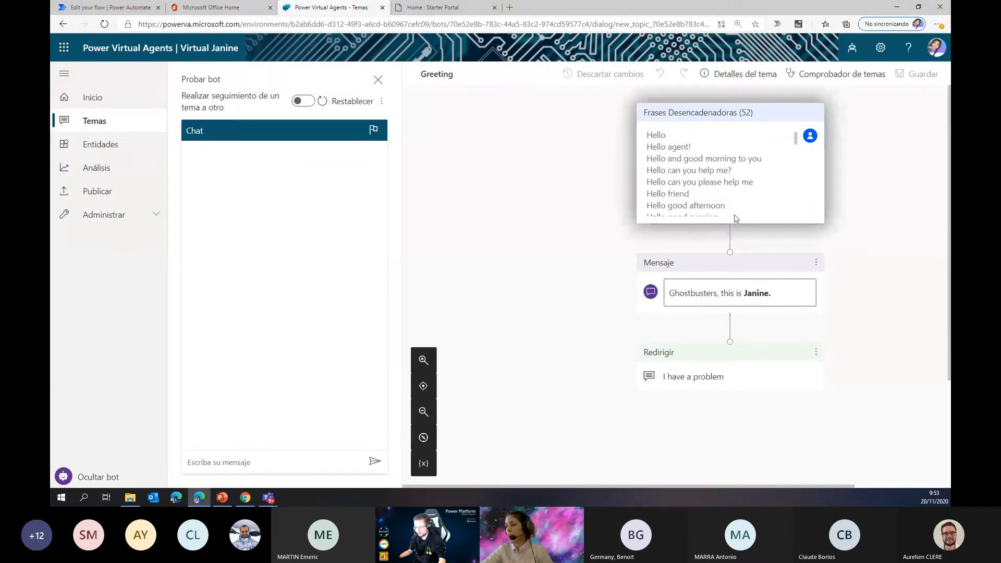
pyautogui.click(97, 128)
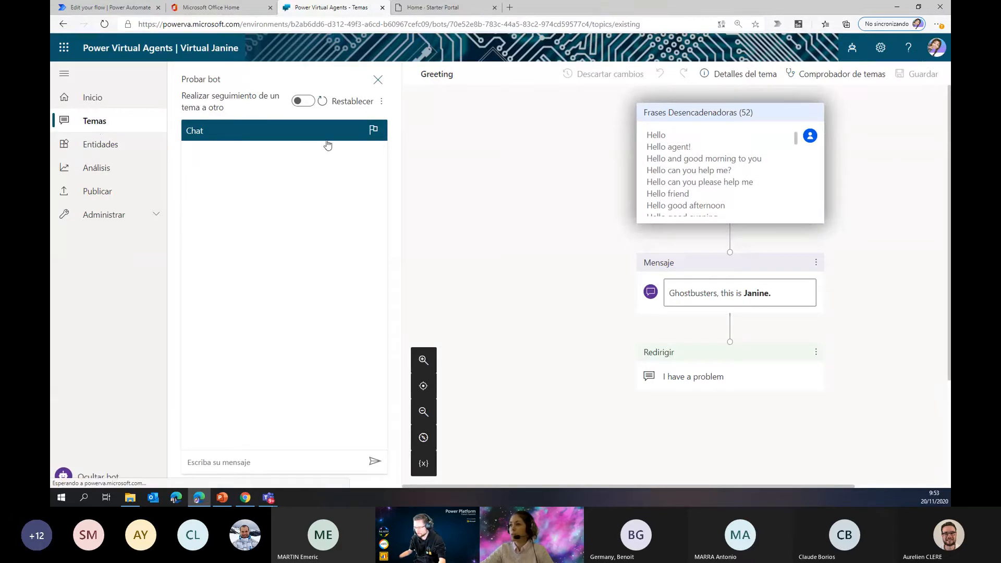
pyautogui.click(479, 231)
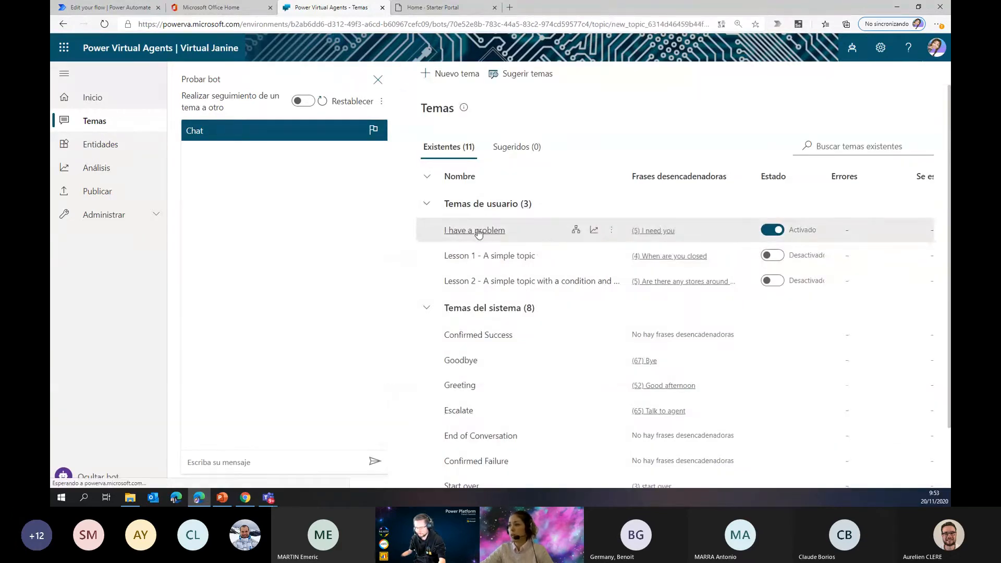
# Step: Examine the opening question of the "I have a problem" topic and its Problem condition branches with their replies
pyautogui.click(867, 159)
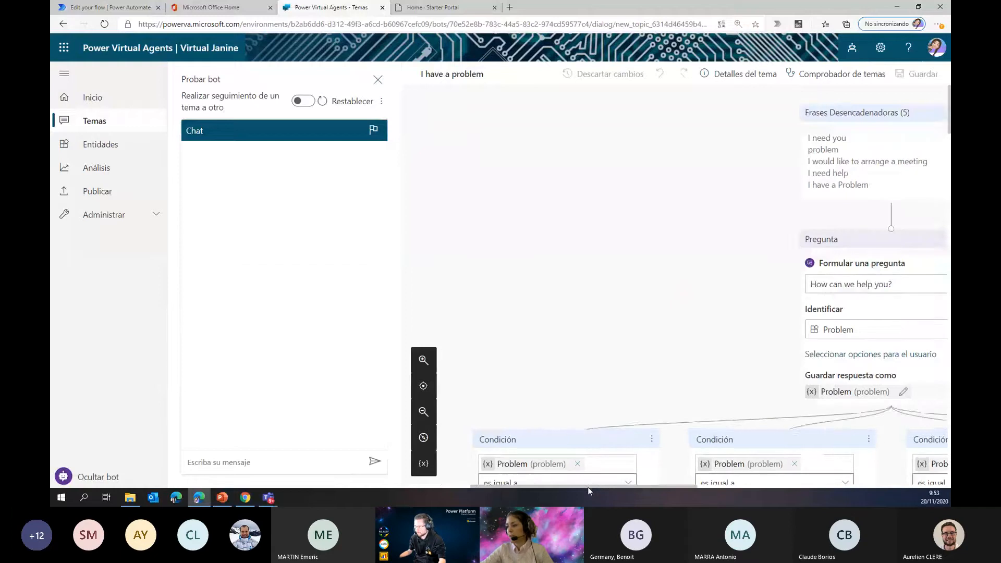
pyautogui.click(423, 412)
pyautogui.click(423, 412)
pyautogui.moveTo(616, 485); pyautogui.dragTo(690, 485)
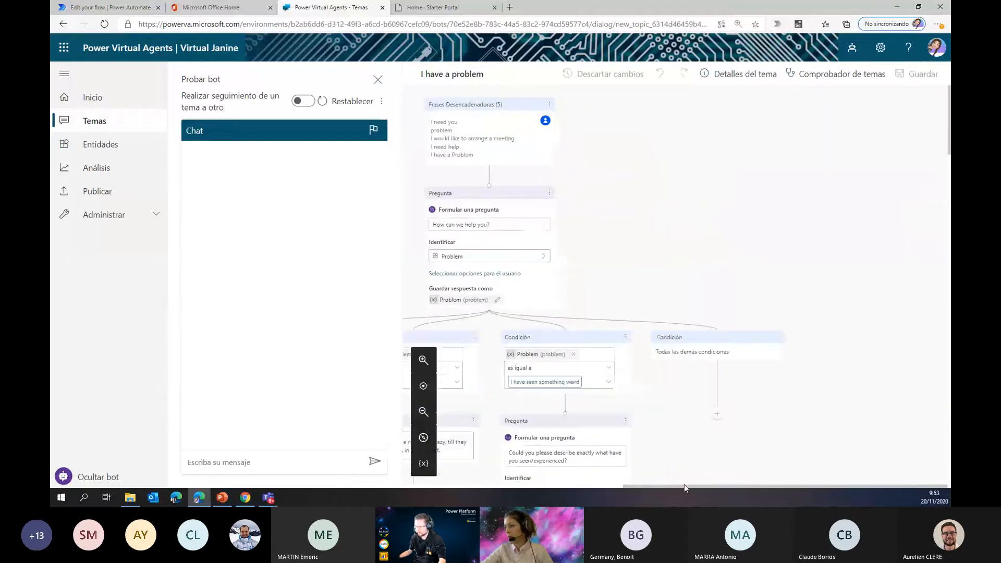
pyautogui.hotkey('ctrl', 'a')
pyautogui.click(658, 475)
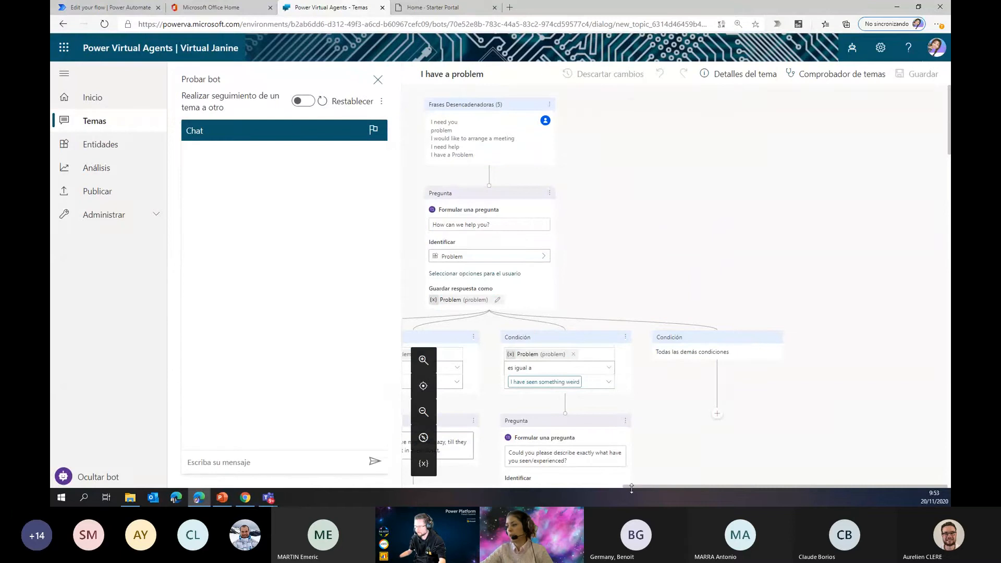
pyautogui.moveTo(631, 488); pyautogui.dragTo(482, 488)
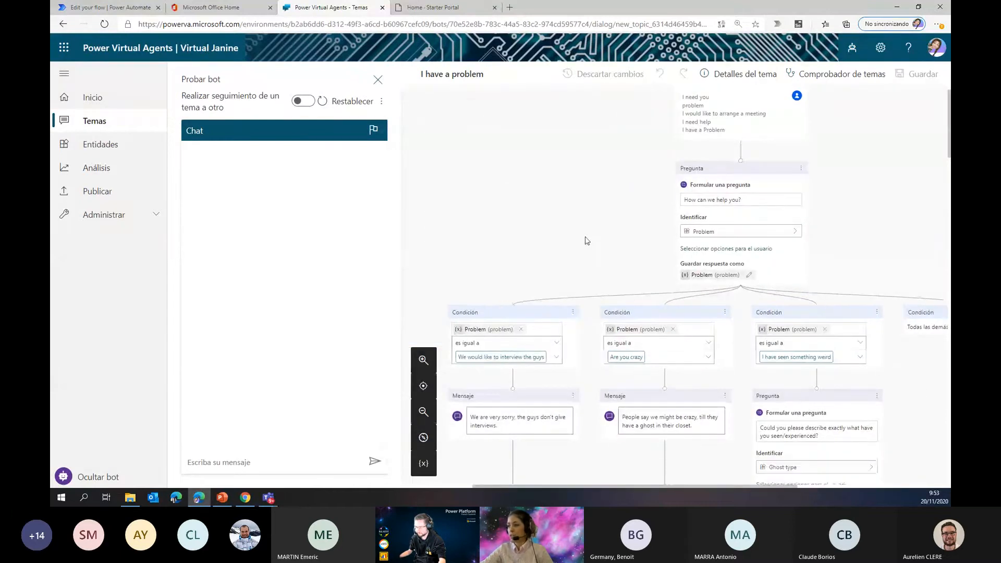
pyautogui.scroll(-1, 585, 239)
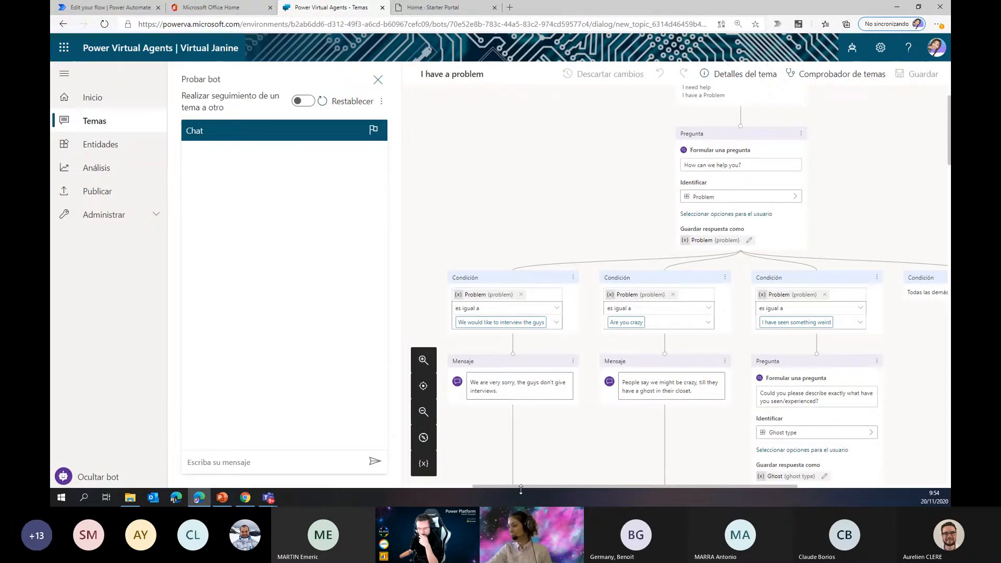
# Step: Examine the follow-up questions about ghost, place and visit date under the "I have seen something weird" condition
pyautogui.moveTo(521, 486); pyautogui.dragTo(538, 484)
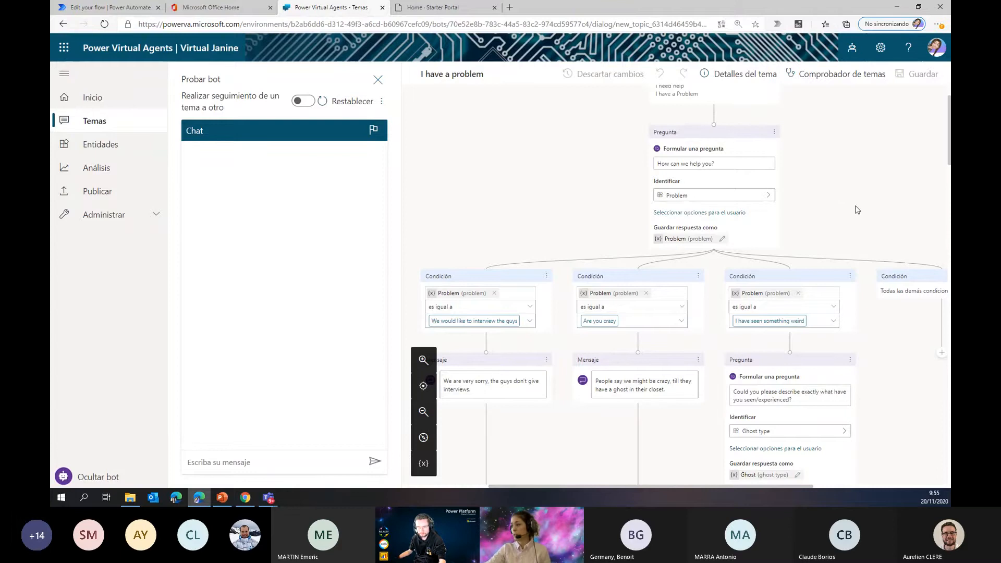
pyautogui.scroll(-3, 857, 212)
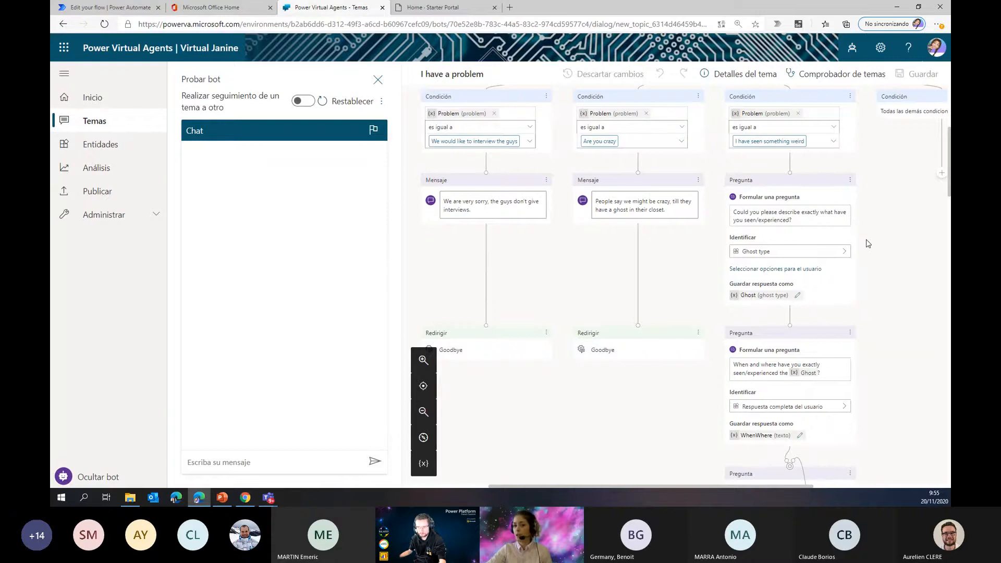
pyautogui.scroll(-3, 867, 244)
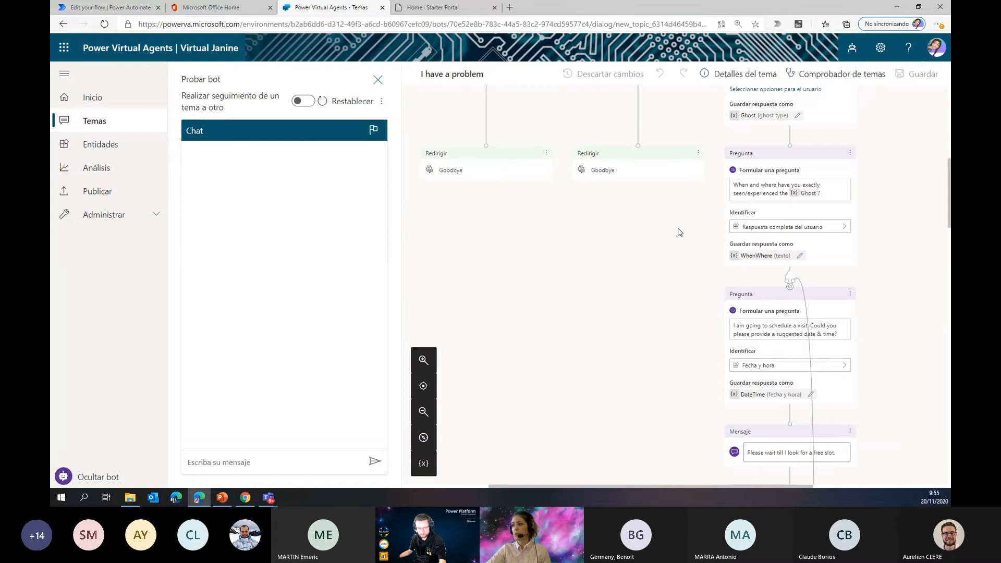
pyautogui.scroll(4, 680, 232)
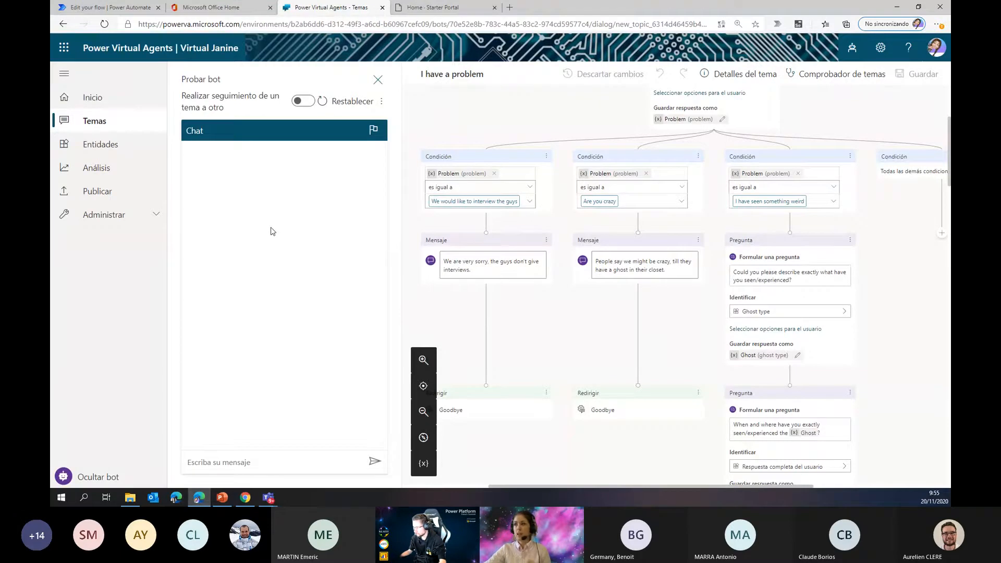
# Step: Switch to the Ghostbusters portal page and greet the chatbot with "Hi"
pyautogui.click(433, 8)
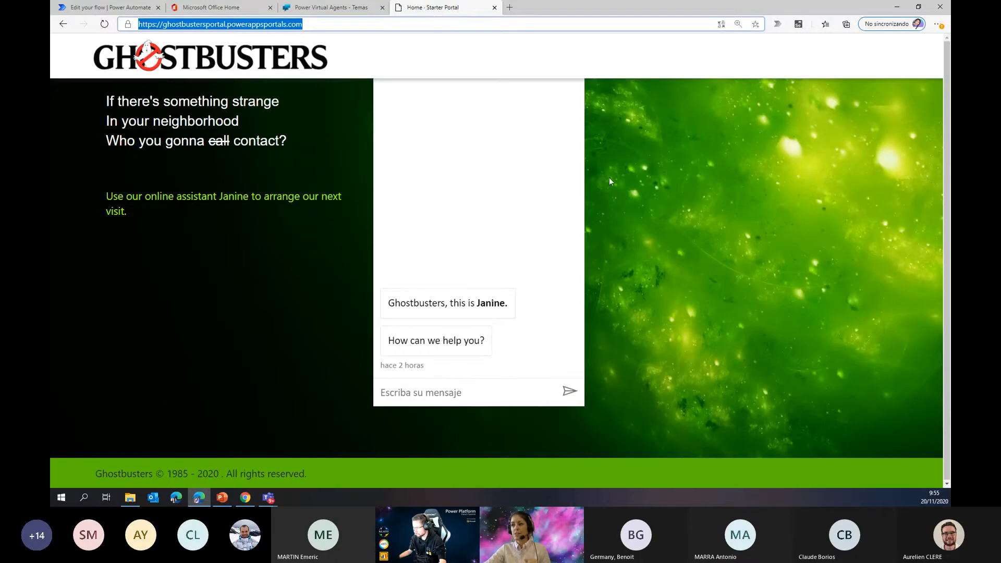
pyautogui.click(617, 176)
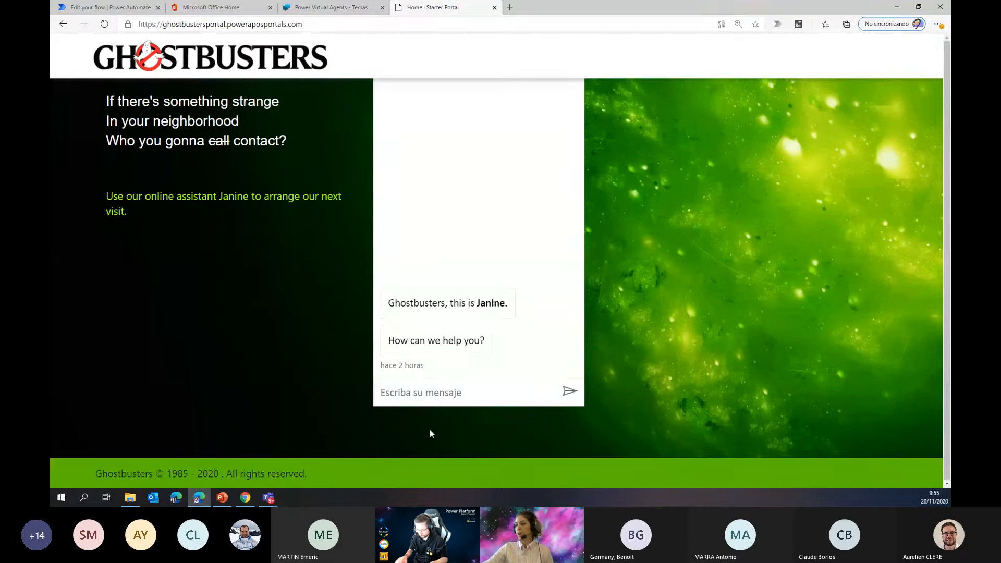
pyautogui.click(445, 393)
pyautogui.write('Hi')
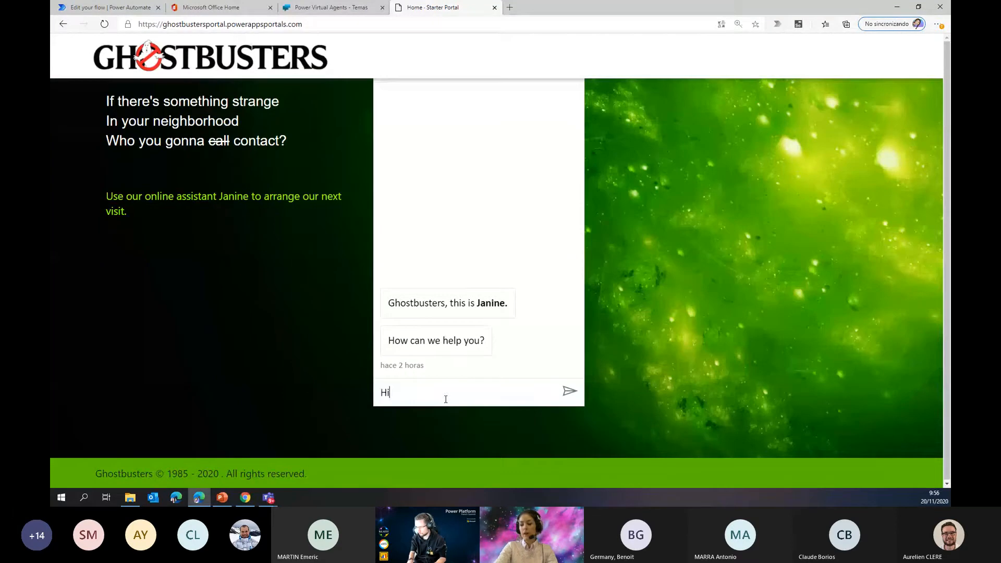
pyautogui.press('Return')
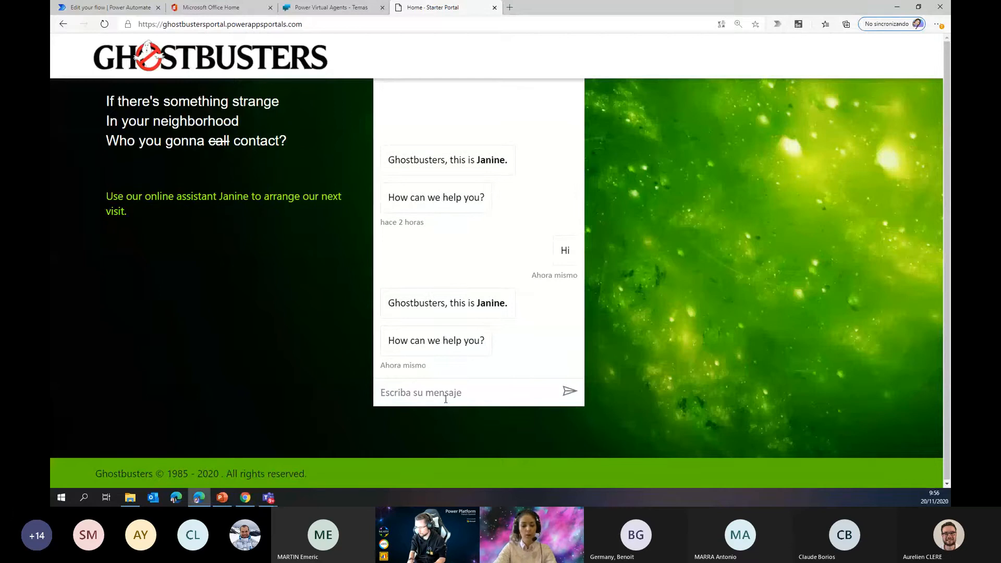
# Step: Tell the bot "I saw a ghost" and answer its when-and-where question with "I saw pink ghost"
pyautogui.write('I s')
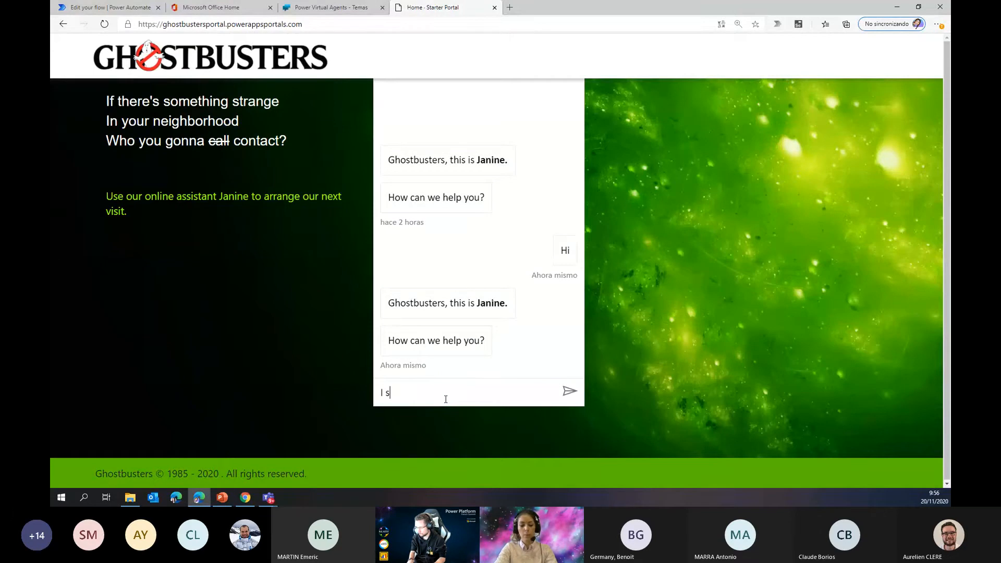
pyautogui.write('aw ghosyt')
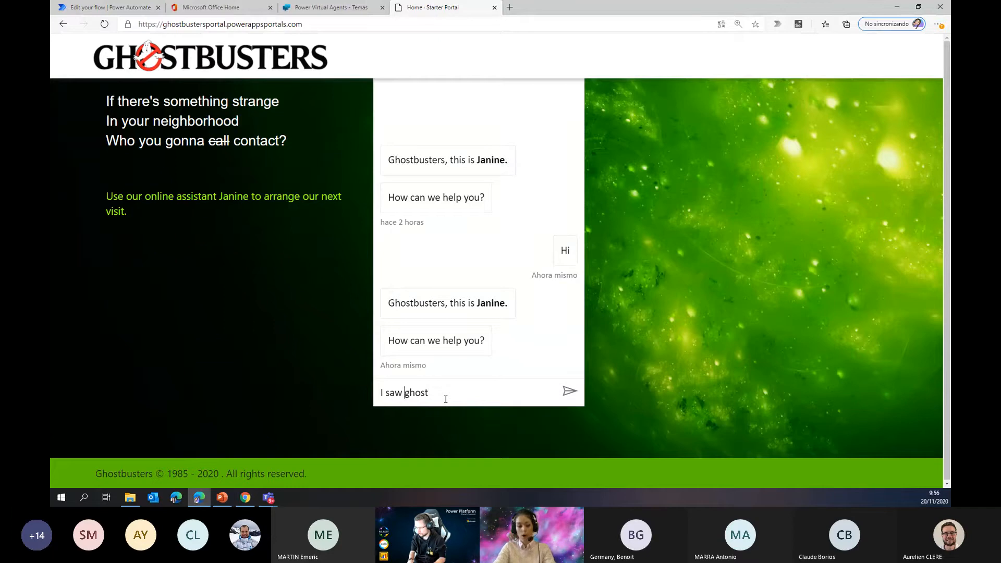
pyautogui.write('a')
pyautogui.press('Return')
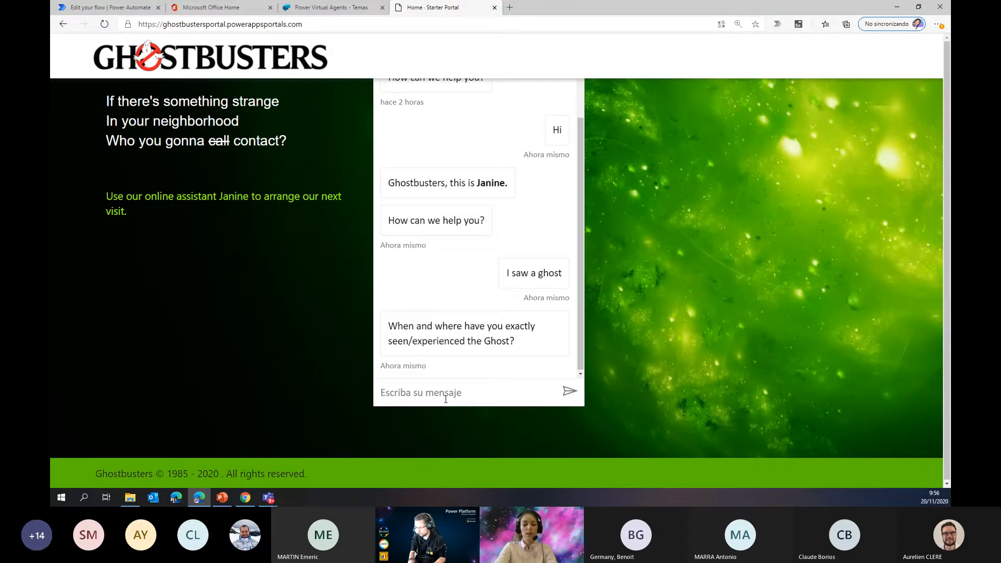
pyautogui.write('I saw pink ghost')
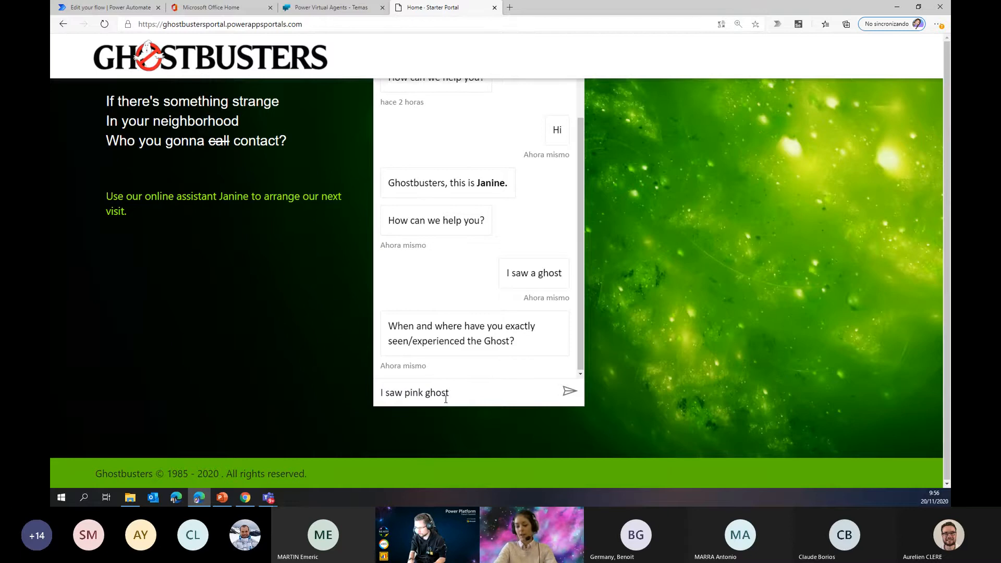
pyautogui.press('Return')
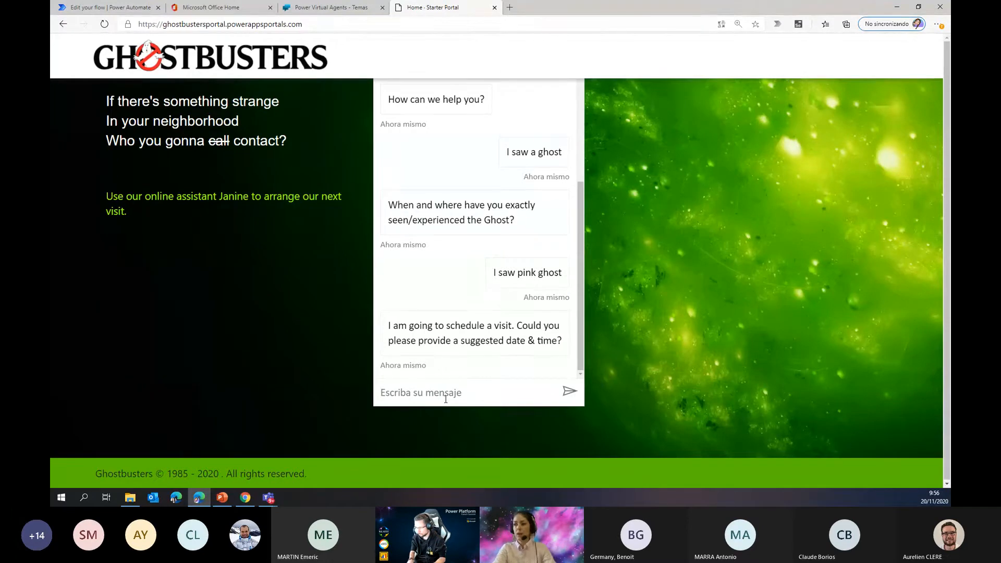
# Step: Answer the bot's date and time question with "tomorrow at home" and accept the offered free slot with Yes
pyautogui.write('tomo')
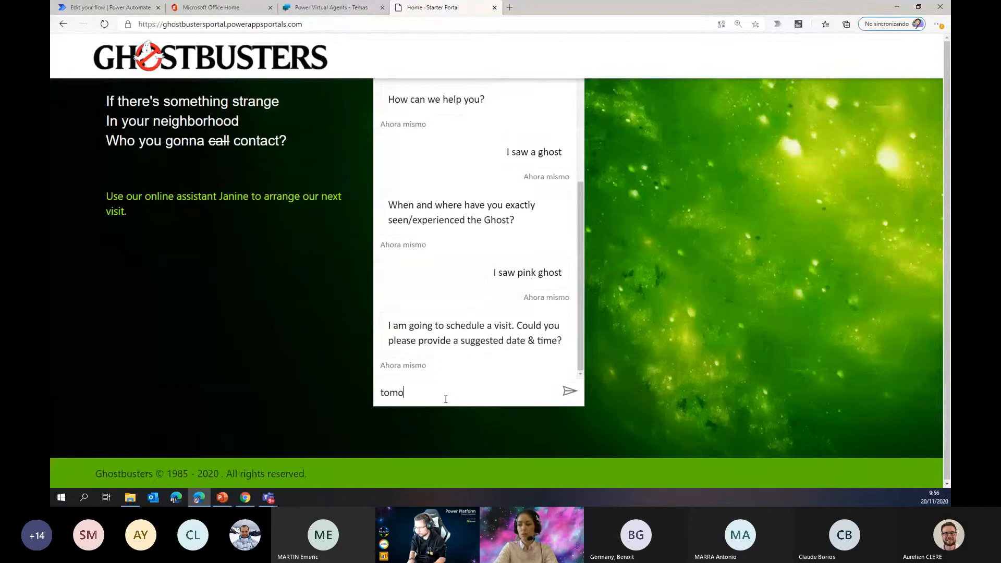
pyautogui.write('rrow at h')
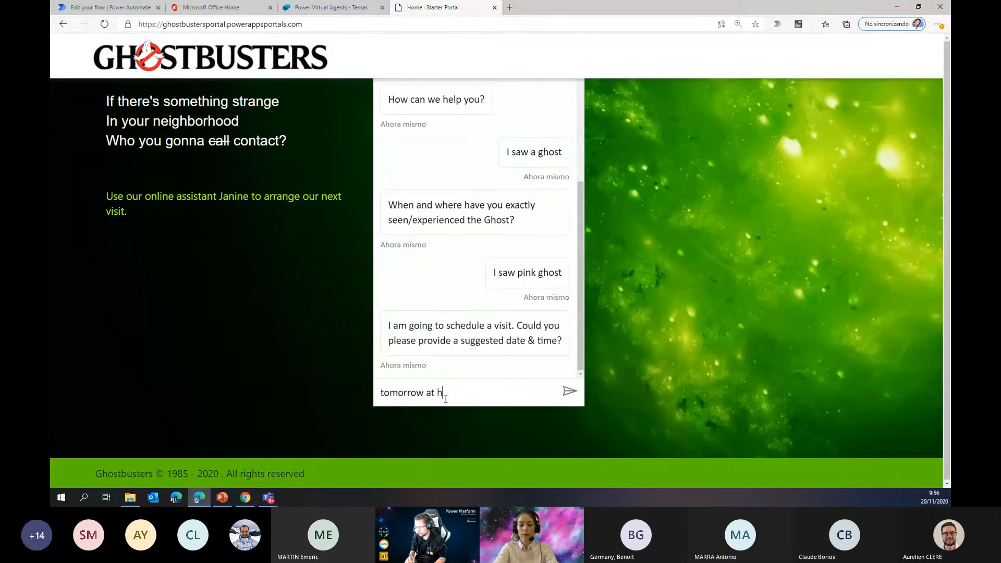
pyautogui.write('ome')
pyautogui.press('Return')
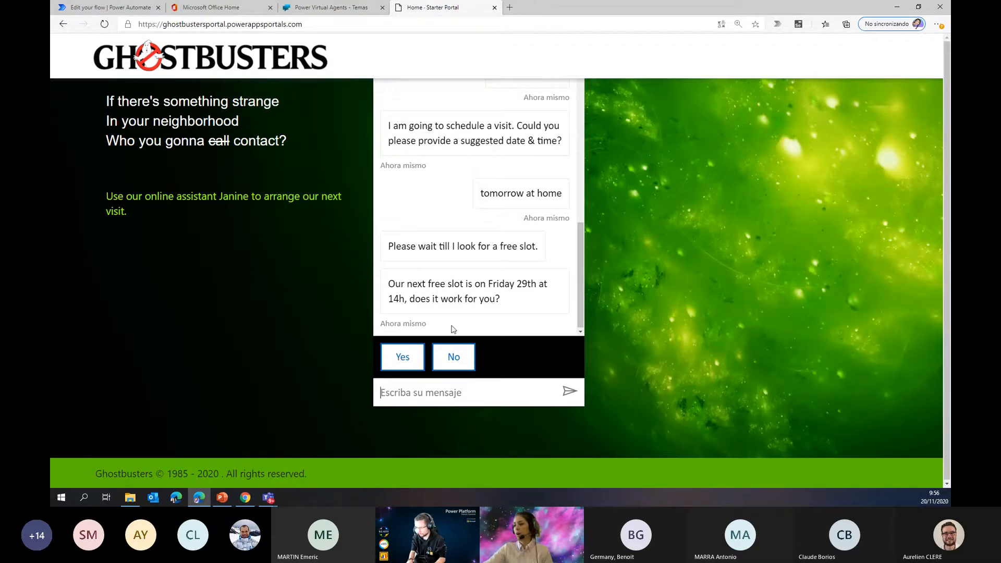
pyautogui.click(401, 356)
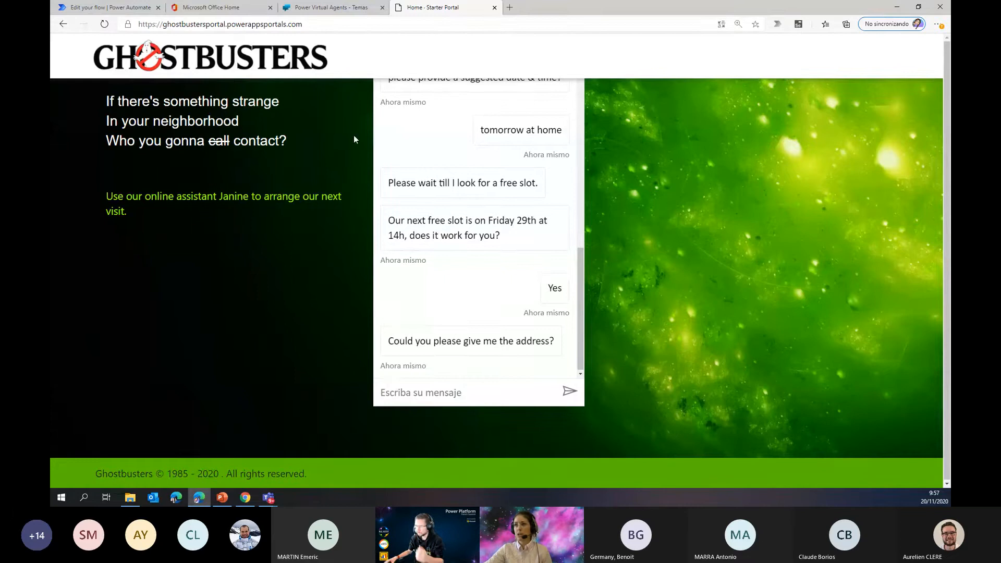
# Step: Switch back to Power Virtual Agents and review the list items and synonyms of the custom Problem entity
pyautogui.click(321, 7)
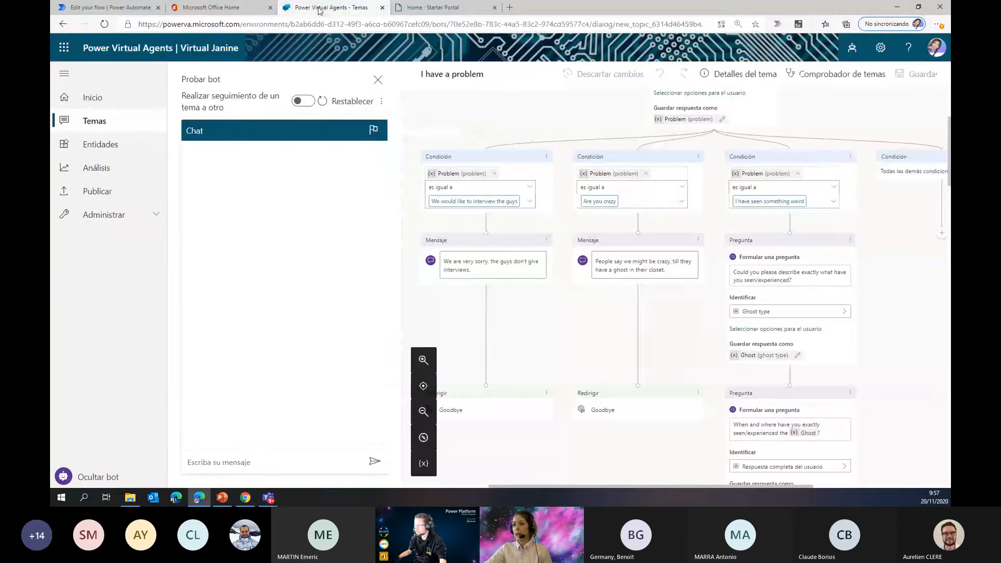
pyautogui.click(96, 146)
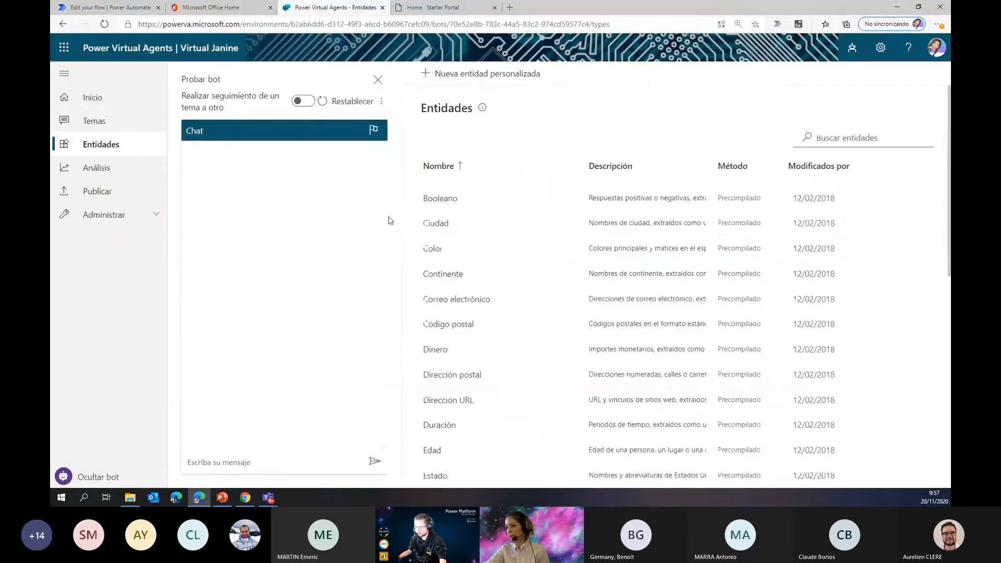
pyautogui.scroll(-7, 506, 306)
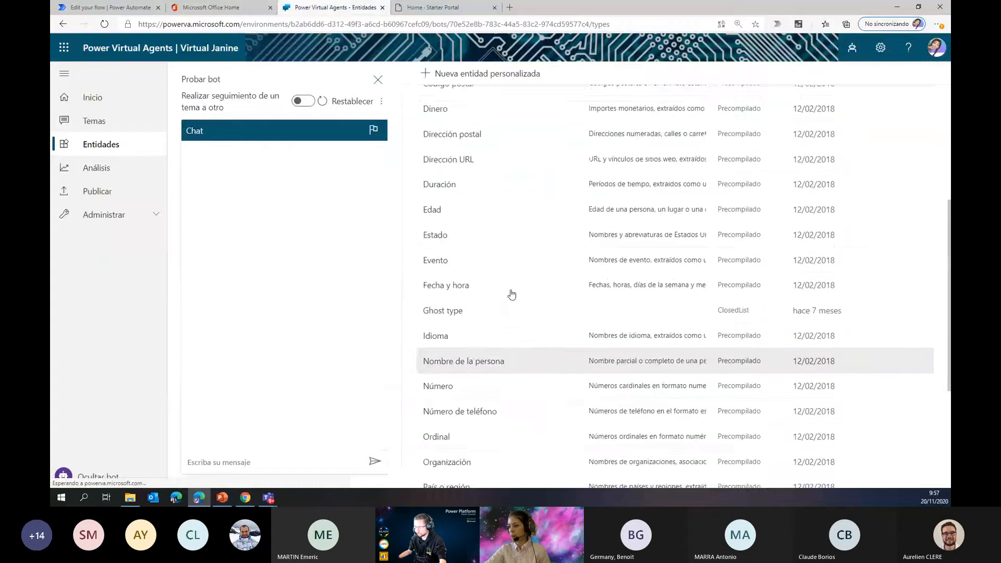
pyautogui.click(433, 362)
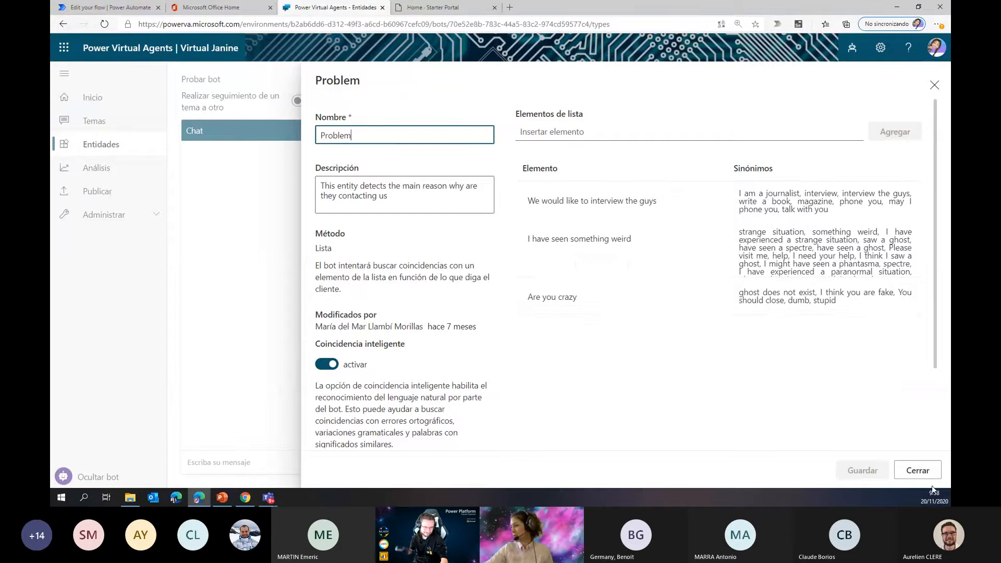
pyautogui.click(923, 472)
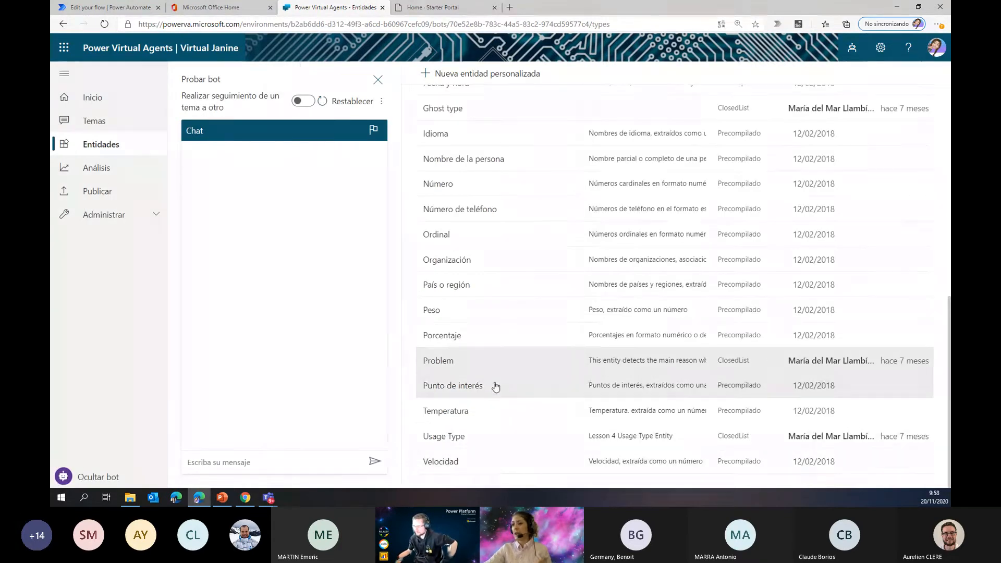
# Step: Open the Ghost type entity and review its list items
pyautogui.scroll(10, 495, 384)
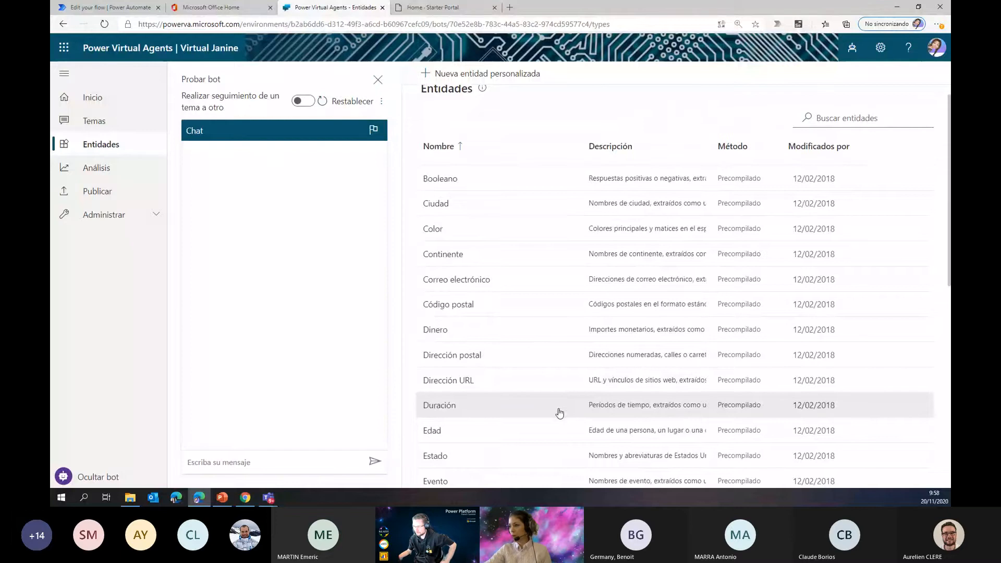
pyautogui.scroll(-3, 558, 413)
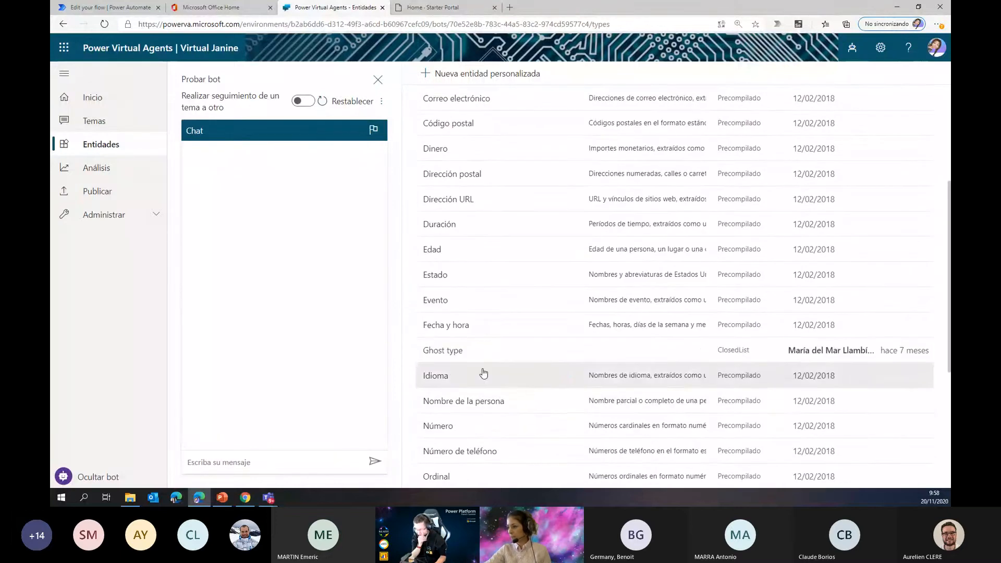
pyautogui.click(455, 354)
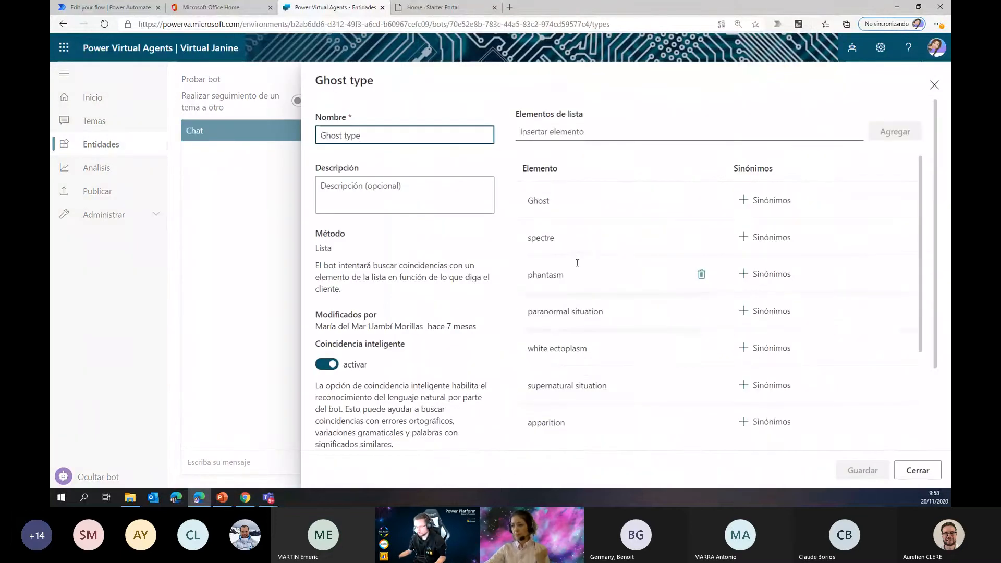
pyautogui.scroll(-1, 577, 263)
pyautogui.scroll(-1, 577, 262)
pyautogui.scroll(1, 577, 268)
pyautogui.scroll(-1, 576, 268)
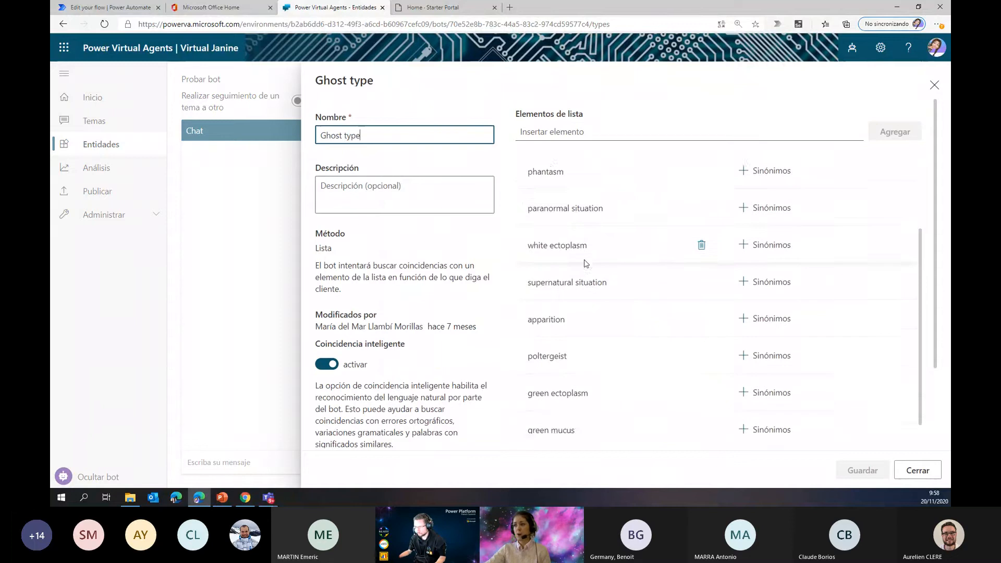
# Step: Review the rest of the Ghost type list items, close the entity and return to the bot's topics
pyautogui.scroll(2, 586, 264)
pyautogui.scroll(1, 585, 264)
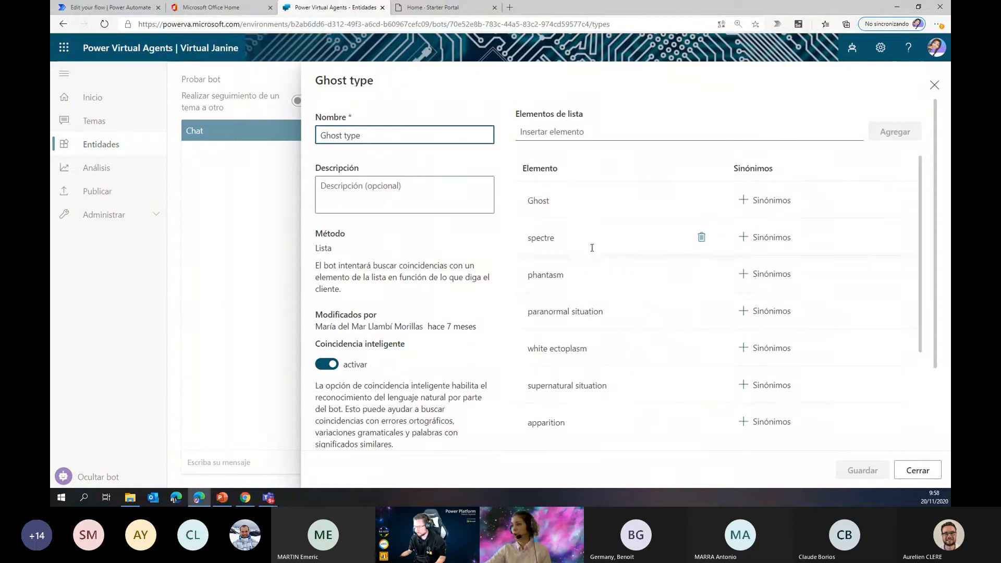
pyautogui.scroll(-1, 591, 319)
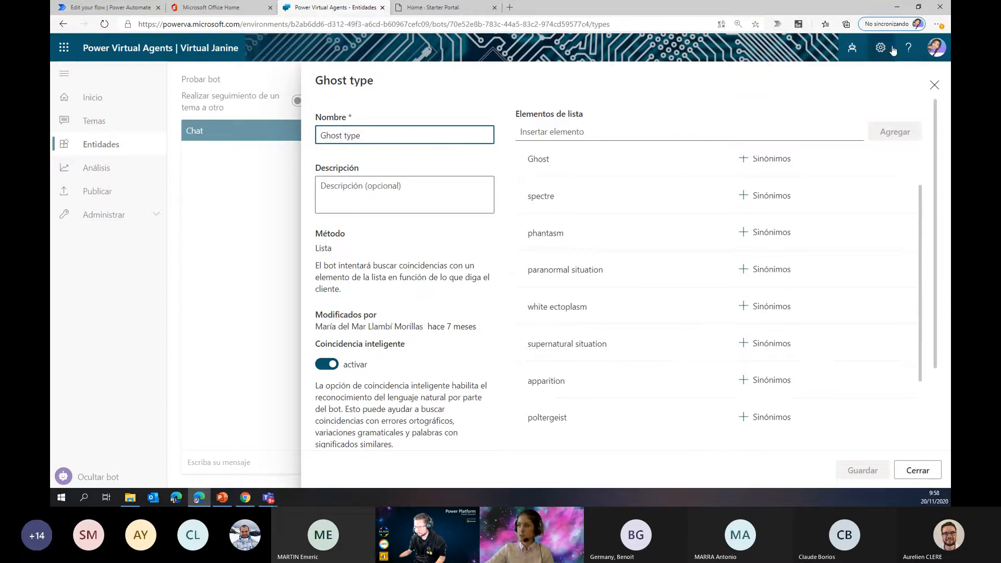
pyautogui.click(934, 85)
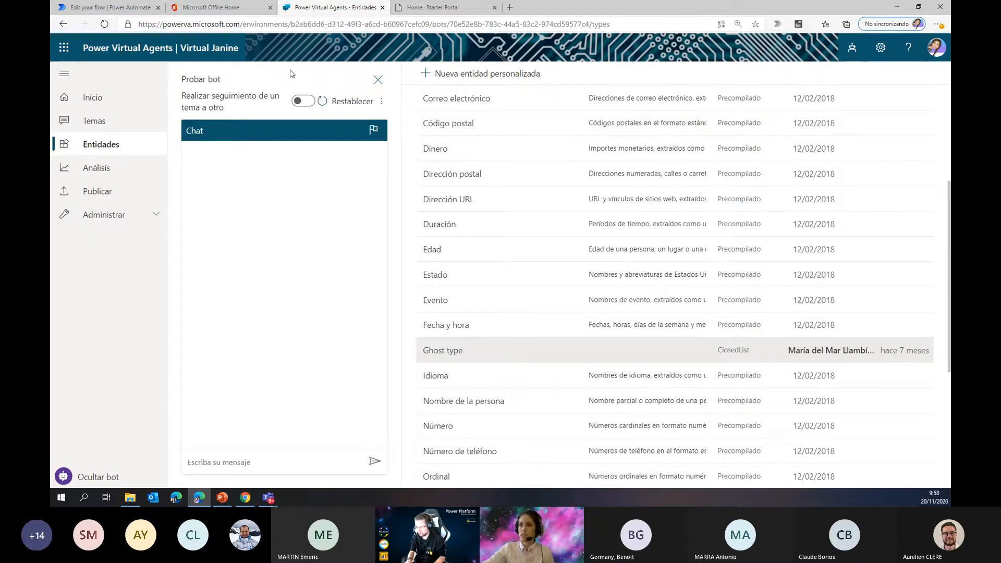
pyautogui.click(148, 128)
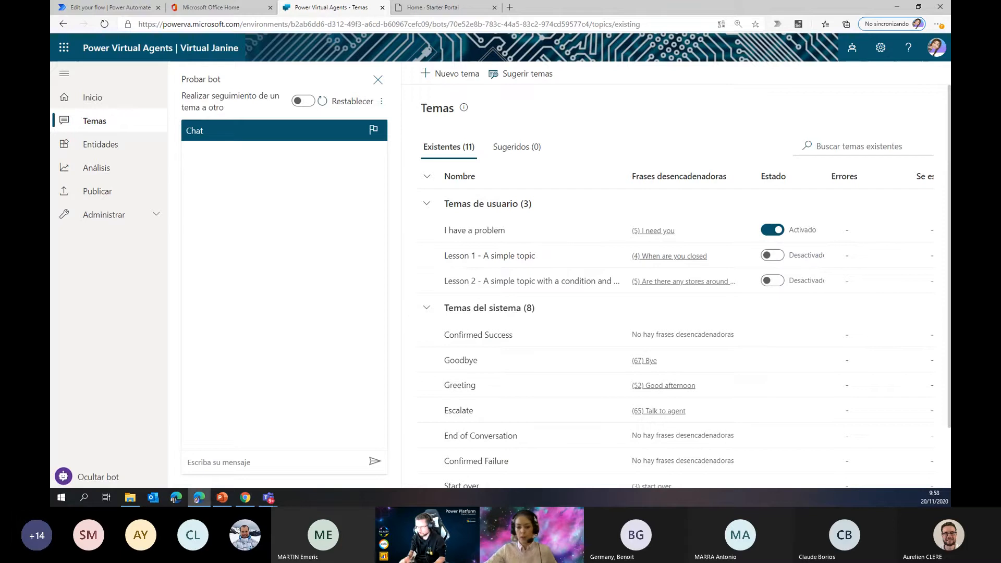
# Step: Switch to the PowerPoint slide show and advance through The Case slide to the Robotic Process Automation slide
pyautogui.hotkey('alt', 'Tab')
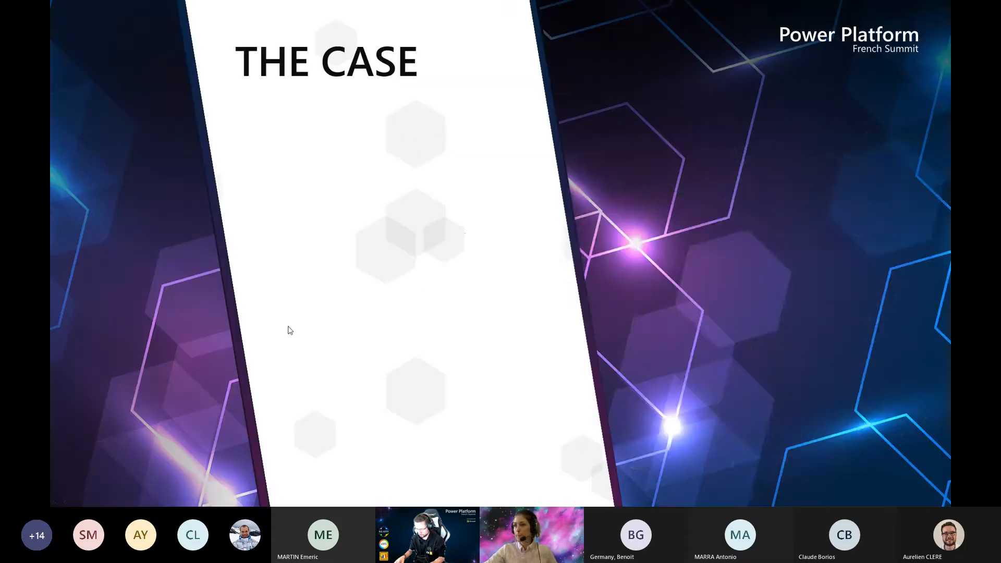
pyautogui.click(467, 236)
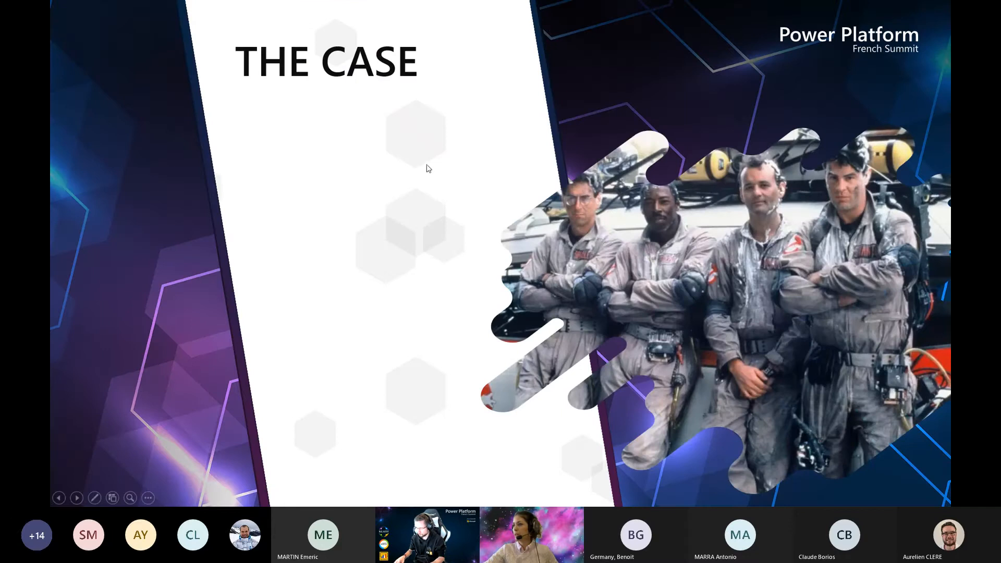
pyautogui.click(438, 207)
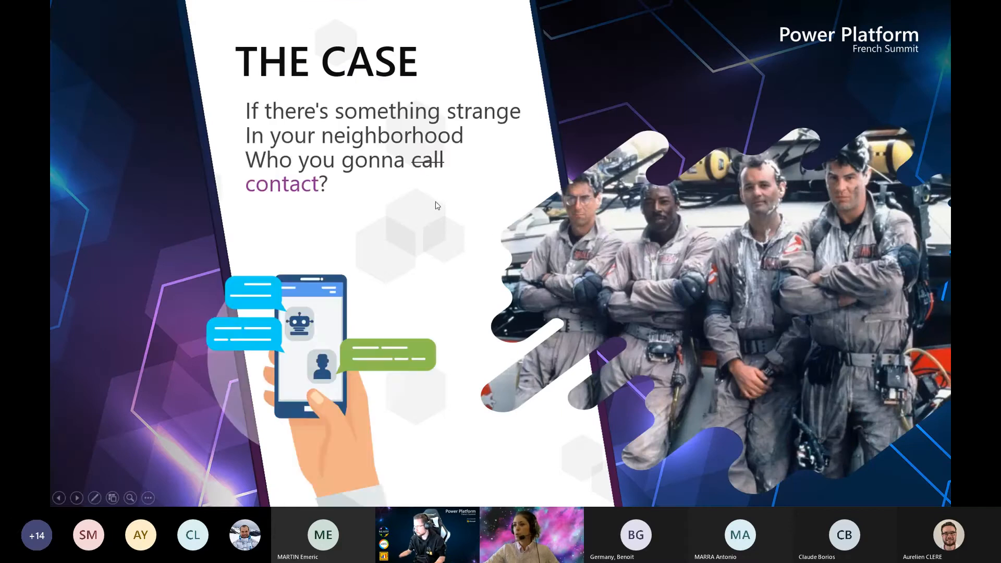
pyautogui.click(469, 214)
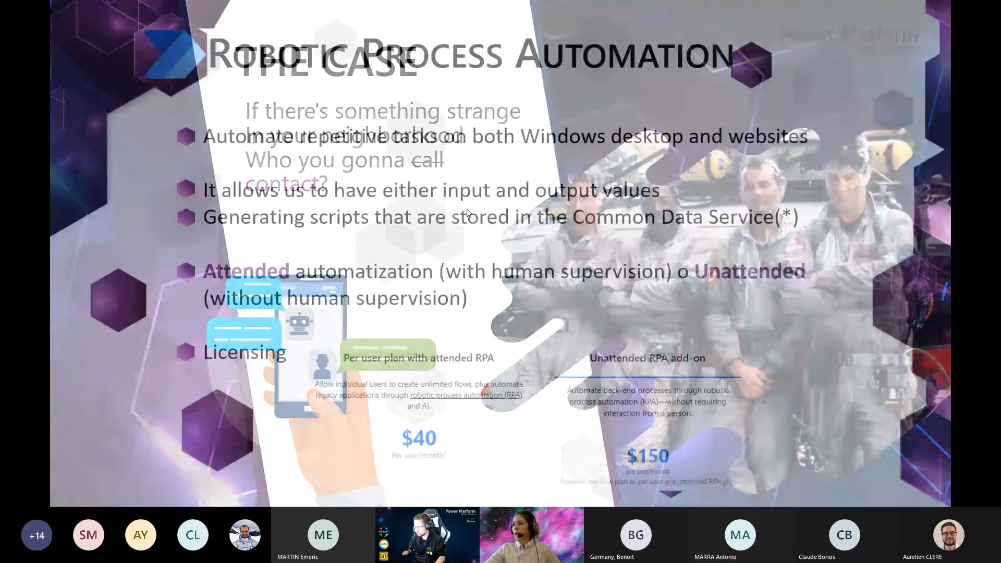
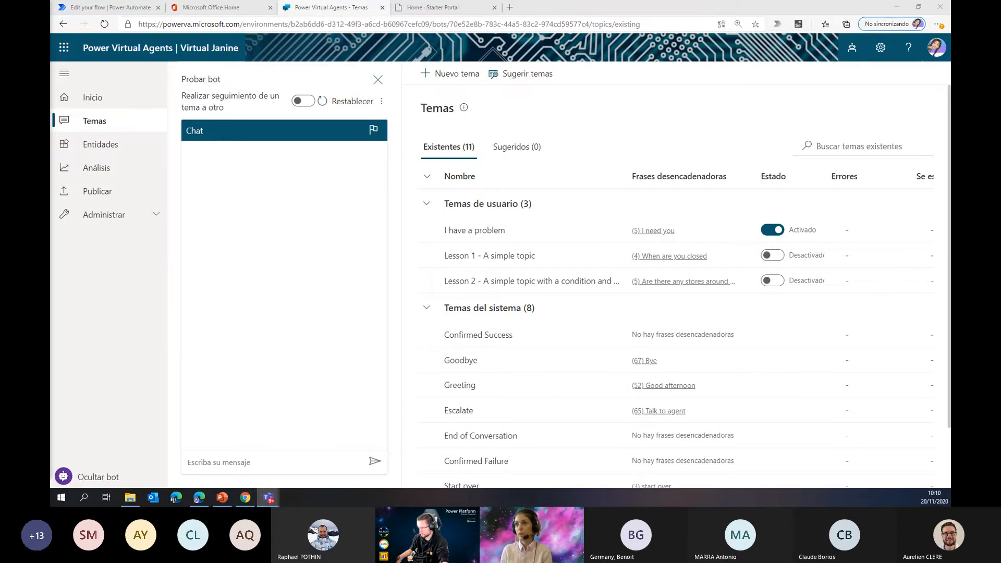
# Step: Switch to the UI flows in Power Automate and start building a new UI flow with Selenium IDE
pyautogui.click(139, 11)
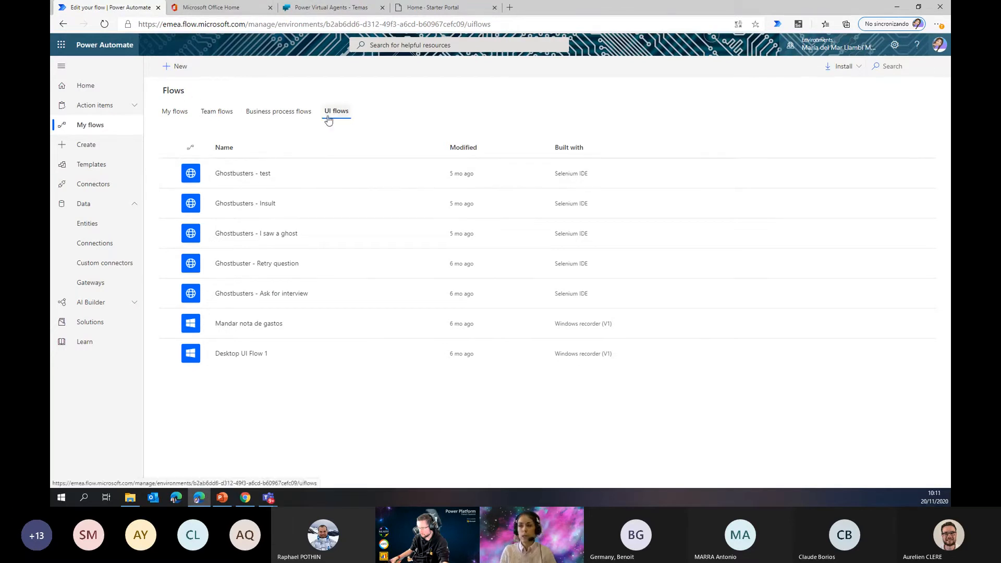
pyautogui.click(177, 66)
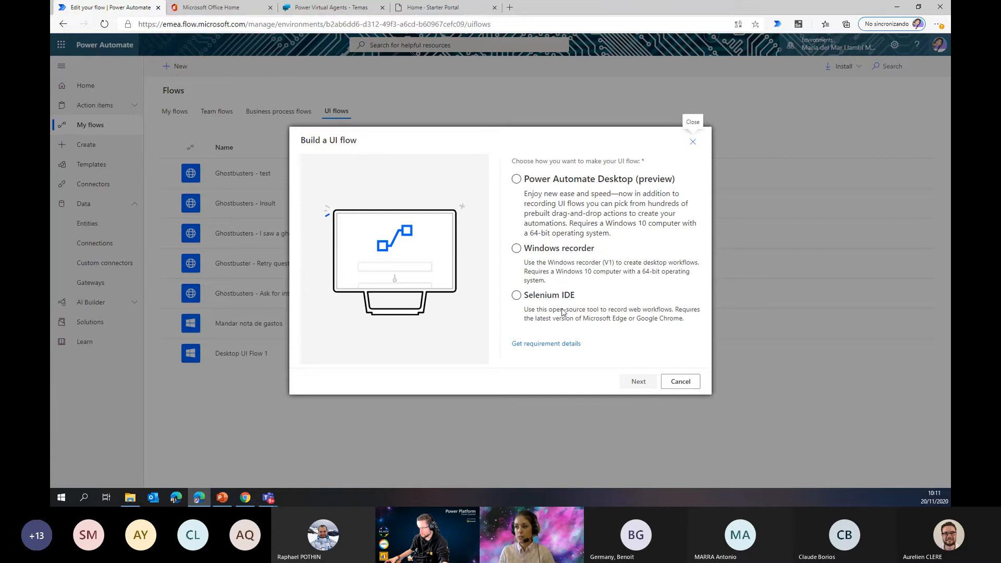
pyautogui.click(520, 303)
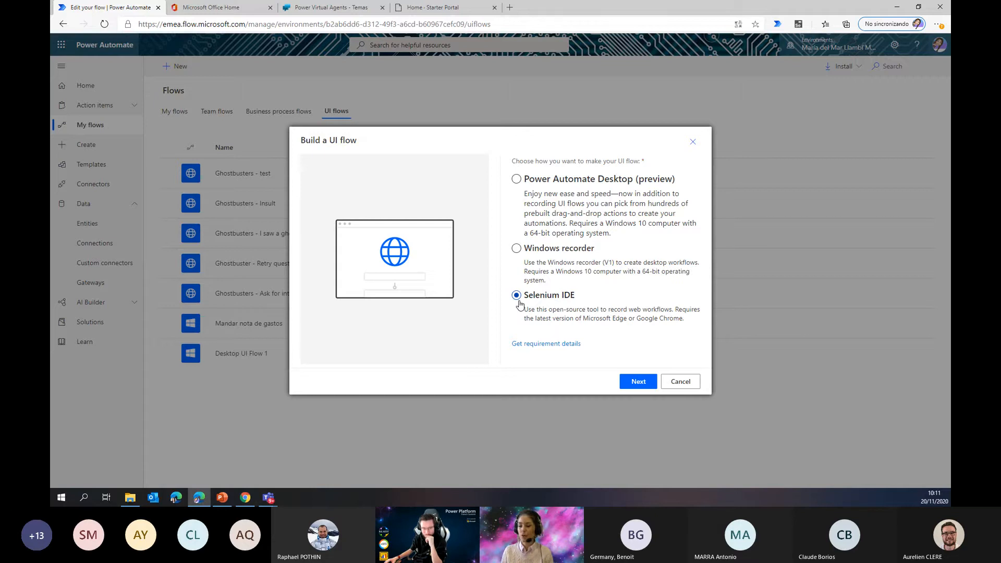
pyautogui.click(637, 382)
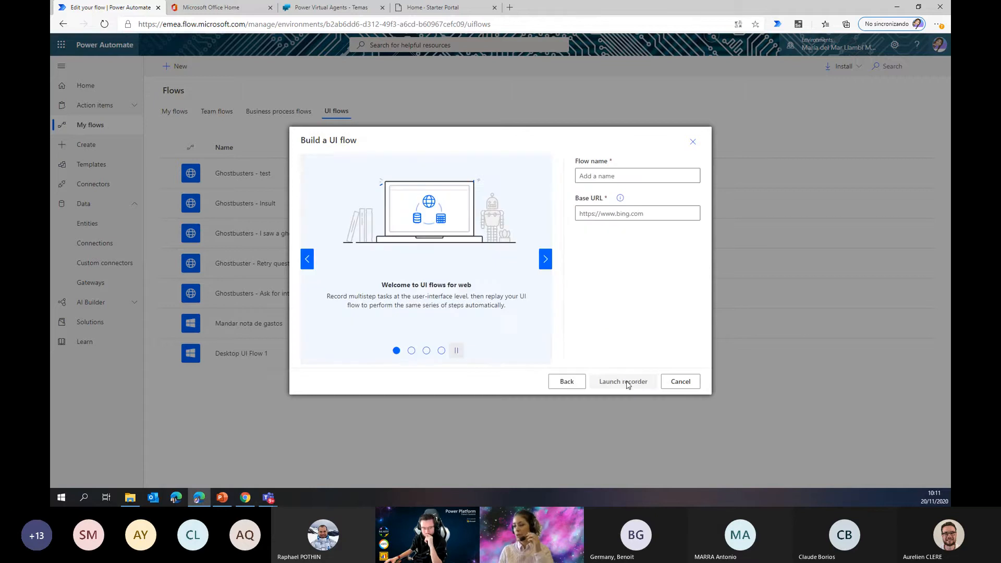
pyautogui.click(615, 175)
pyautogui.write('Test')
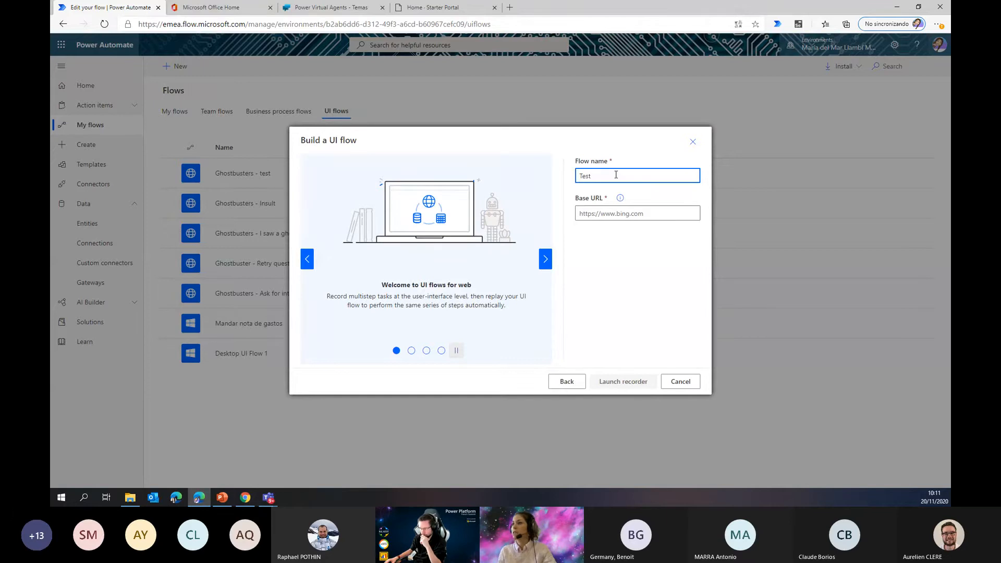
pyautogui.click(444, 8)
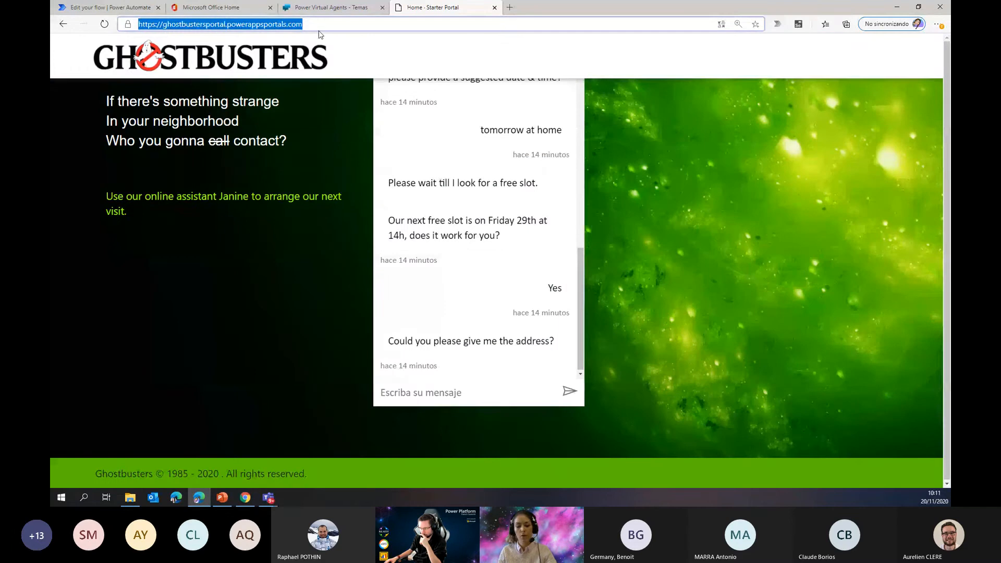
pyautogui.click(88, 8)
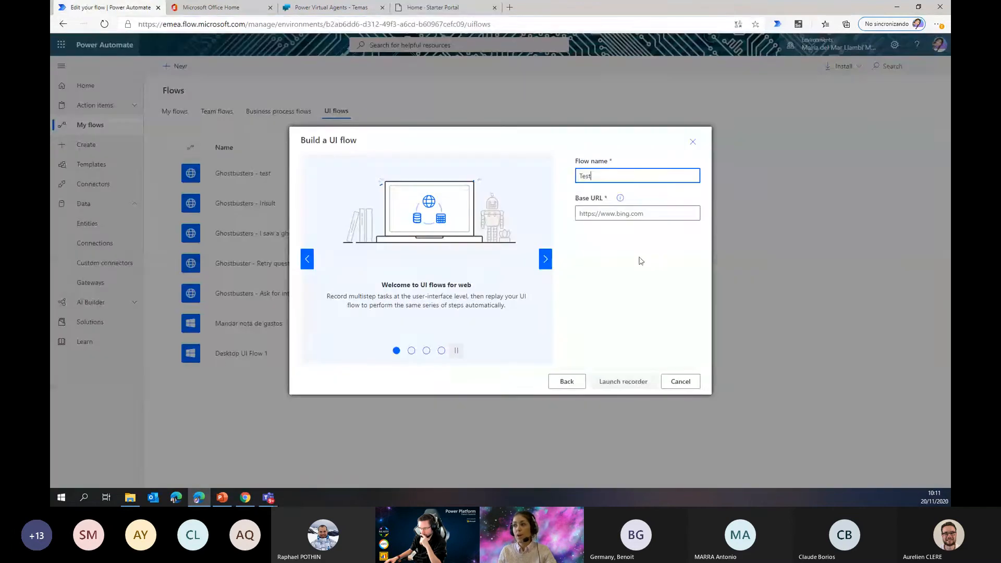
pyautogui.click(652, 215)
pyautogui.hotkey('ctrl', 'v')
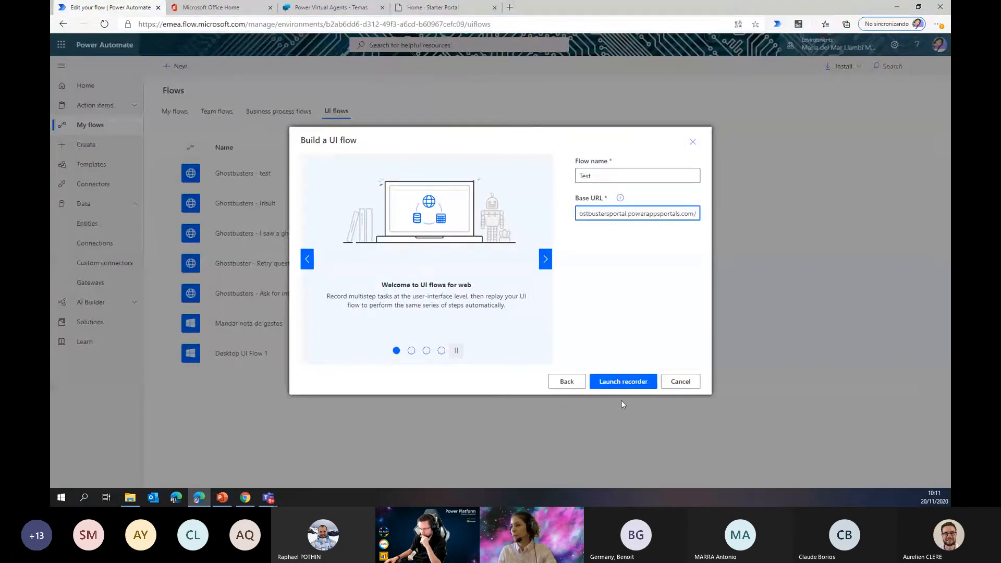
pyautogui.click(620, 385)
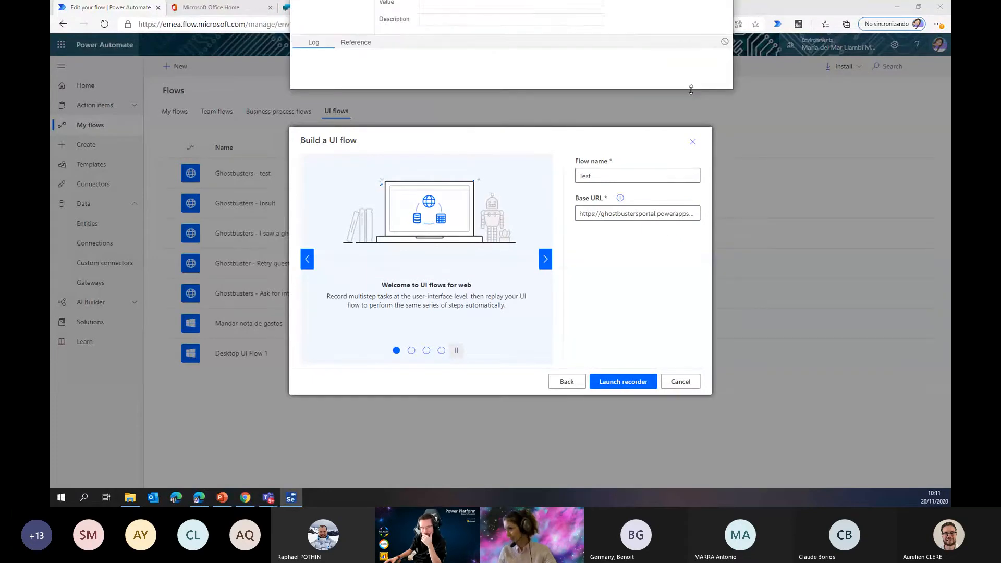
# Step: Widen the Selenium IDE window and position it over the Power Automate page with its recording controls in view
pyautogui.moveTo(688, 91); pyautogui.dragTo(683, 264)
pyautogui.moveTo(680, 464); pyautogui.dragTo(587, 482)
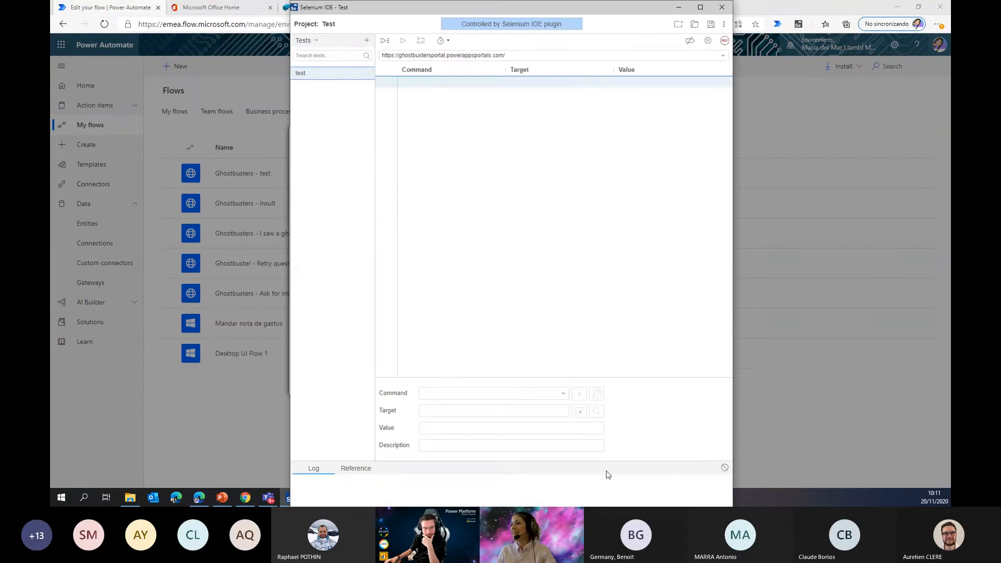
pyautogui.moveTo(382, 11); pyautogui.dragTo(548, 117)
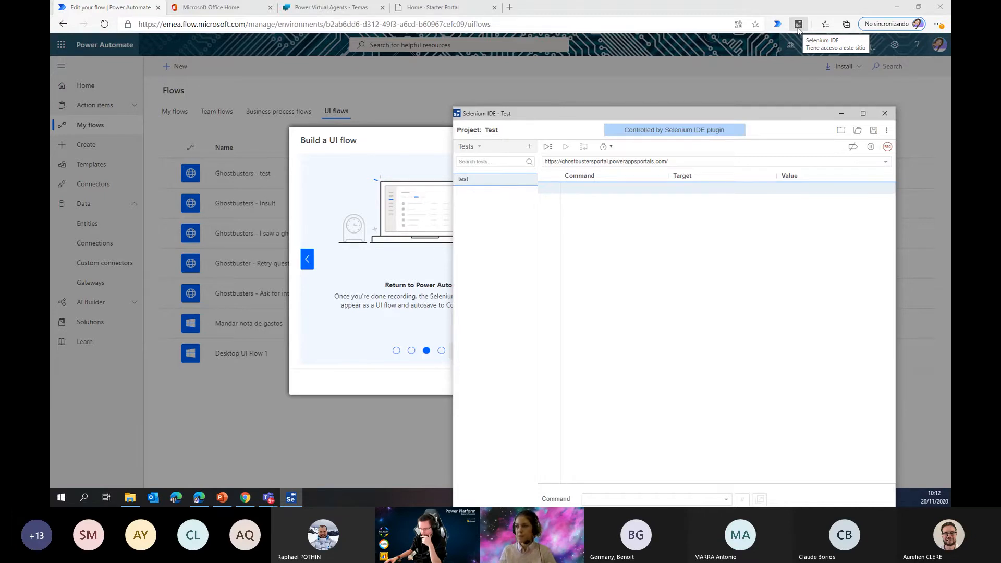
pyautogui.moveTo(572, 117); pyautogui.dragTo(449, 40)
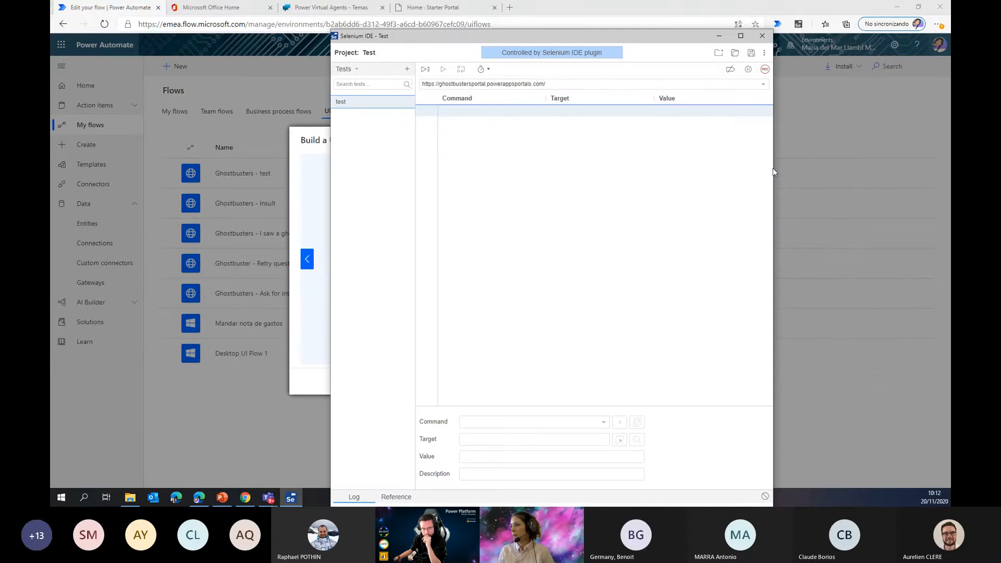
pyautogui.moveTo(773, 183); pyautogui.dragTo(862, 177)
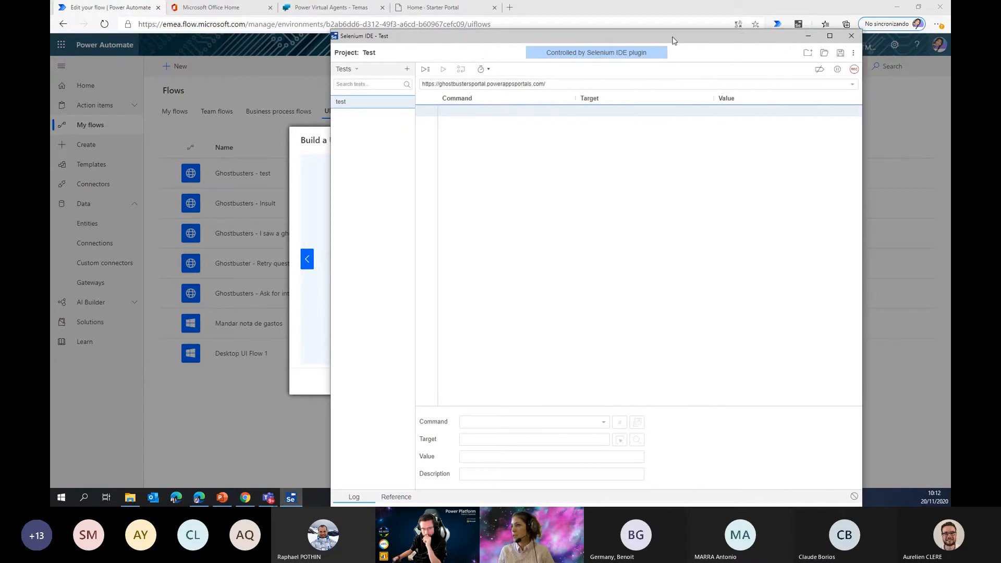
pyautogui.moveTo(635, 39); pyautogui.dragTo(577, 27)
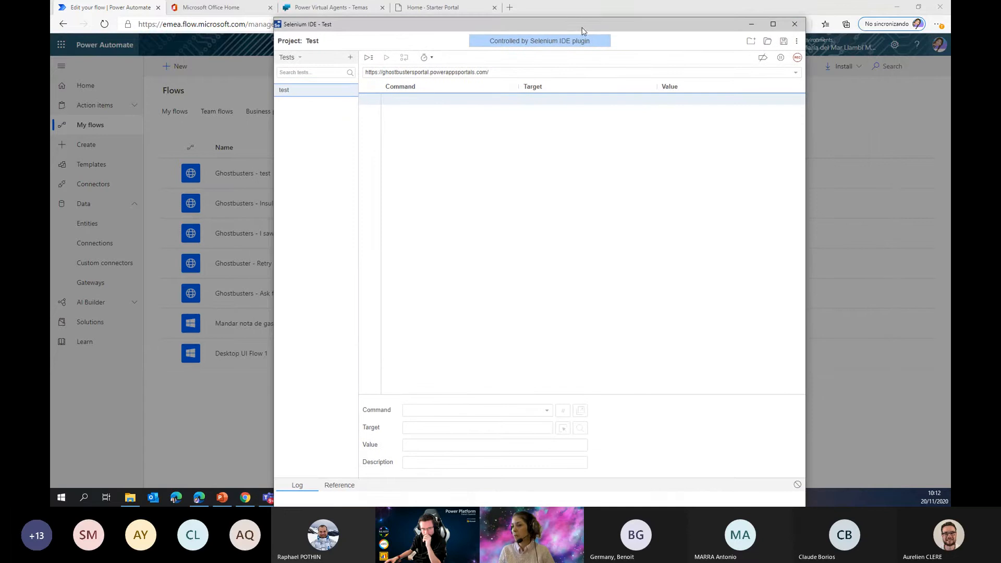
pyautogui.click(773, 24)
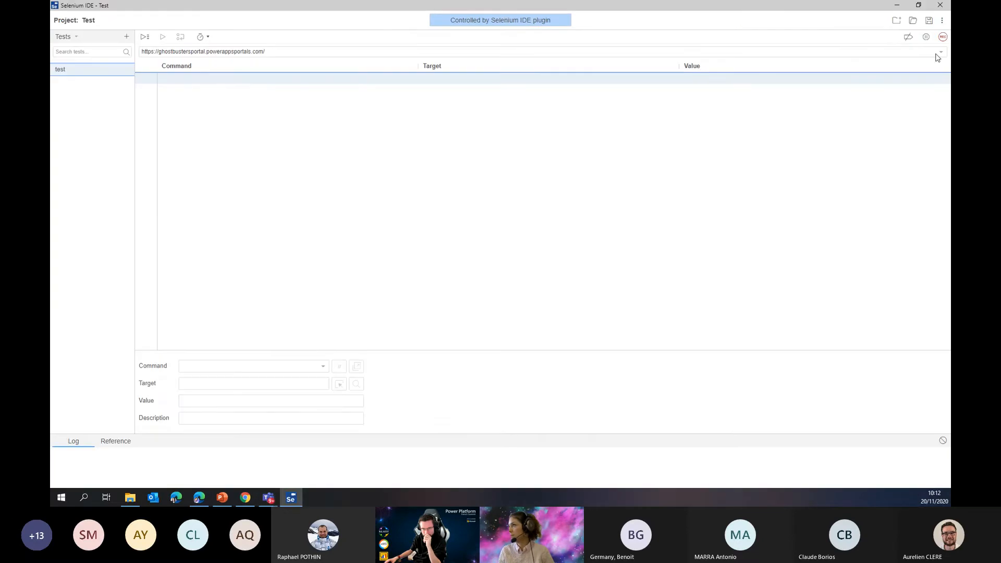
pyautogui.click(918, 5)
pyautogui.moveTo(804, 370); pyautogui.dragTo(947, 358)
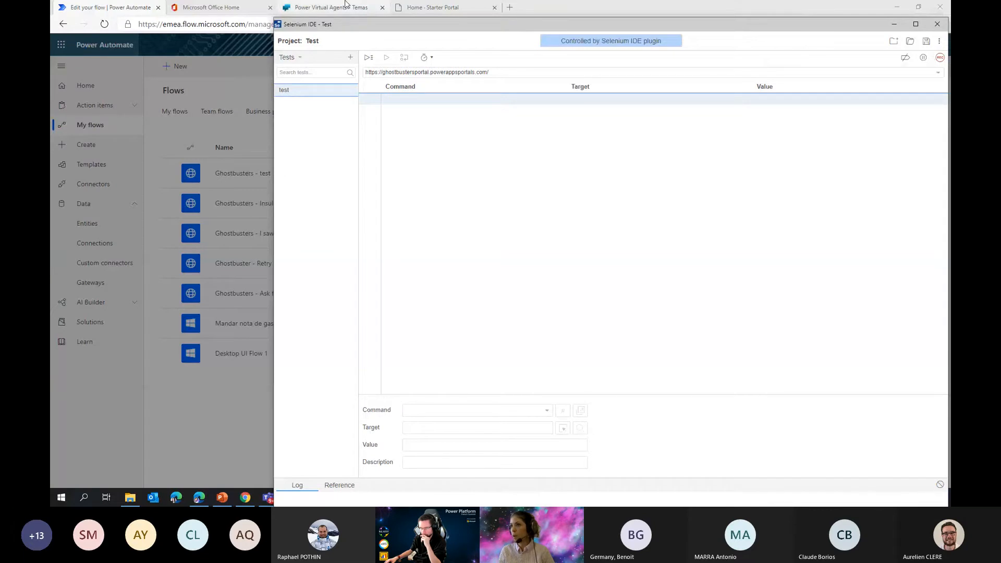
pyautogui.moveTo(370, 29); pyautogui.dragTo(236, 2)
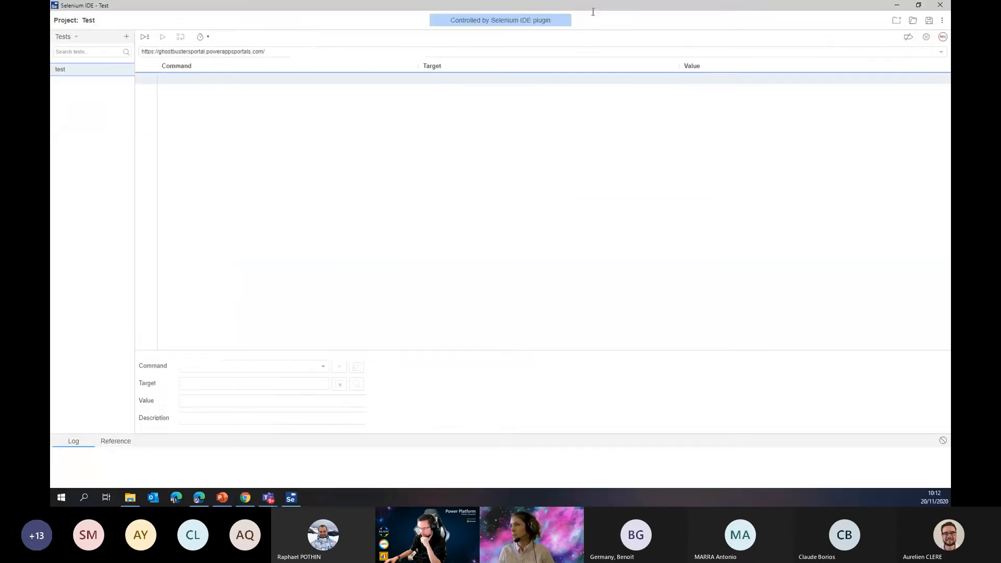
pyautogui.click(918, 5)
pyautogui.moveTo(599, 52); pyautogui.dragTo(498, 110)
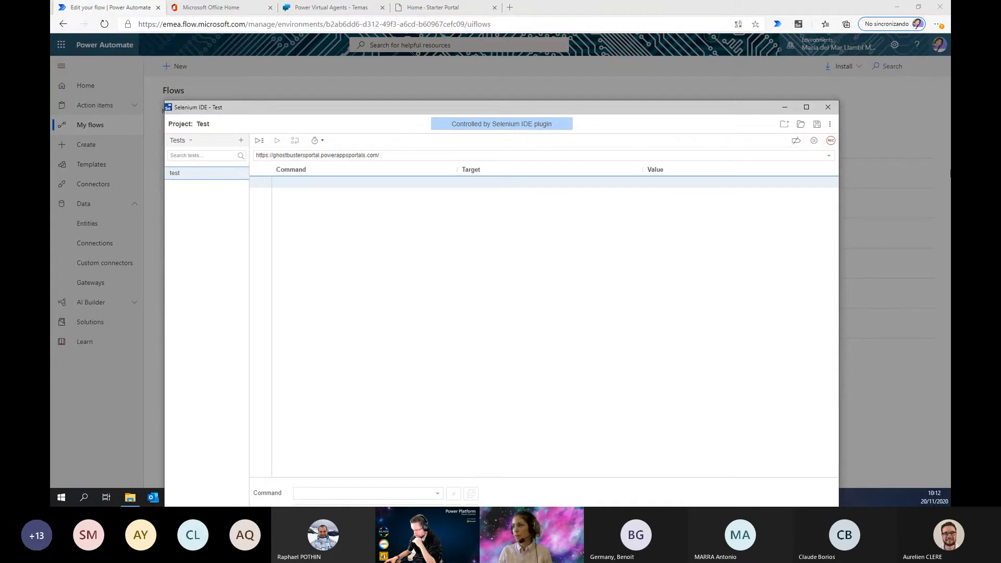
# Step: Start recording the test, maximize the portal window and greet the bot with "HI"
pyautogui.click(831, 141)
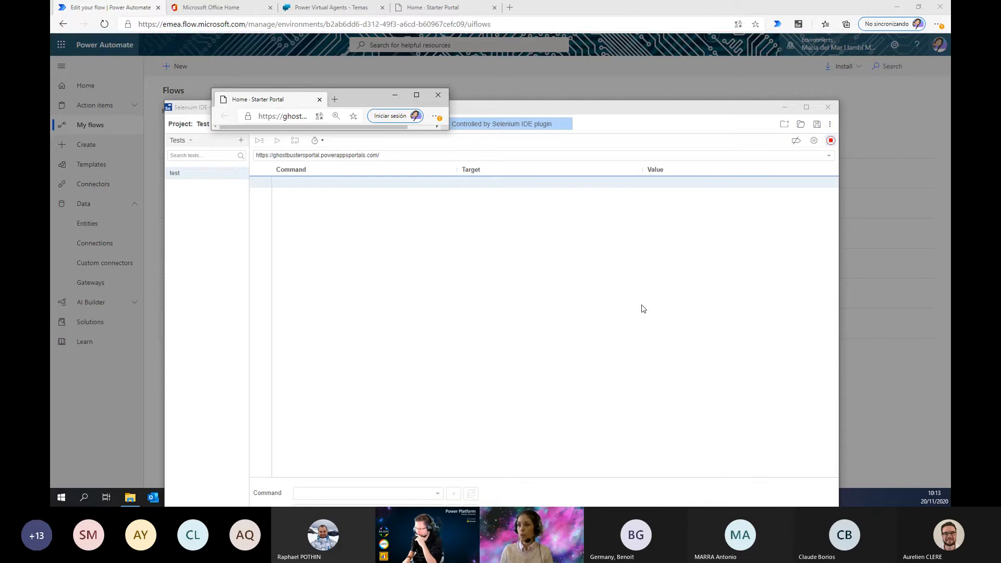
pyautogui.click(416, 95)
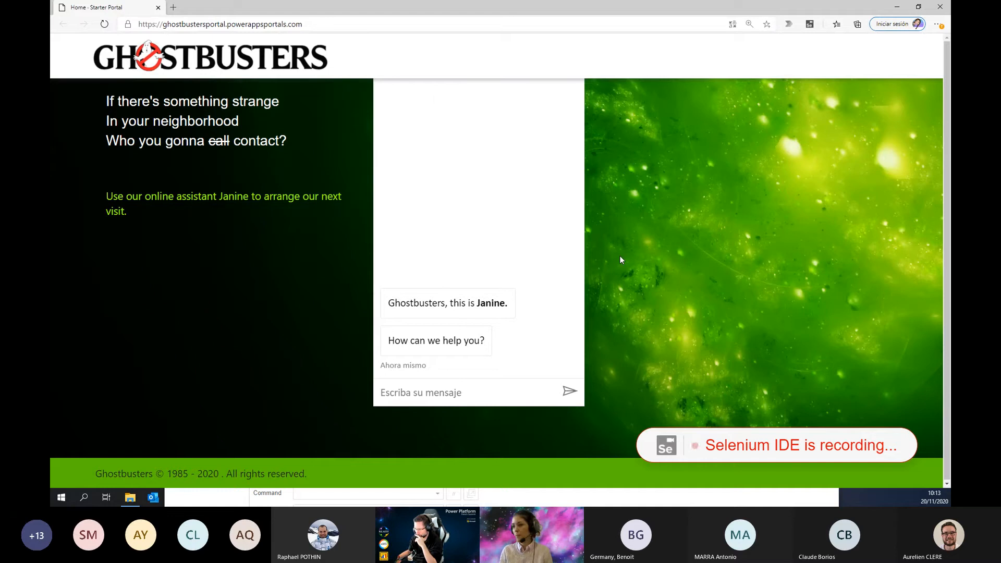
pyautogui.click(425, 392)
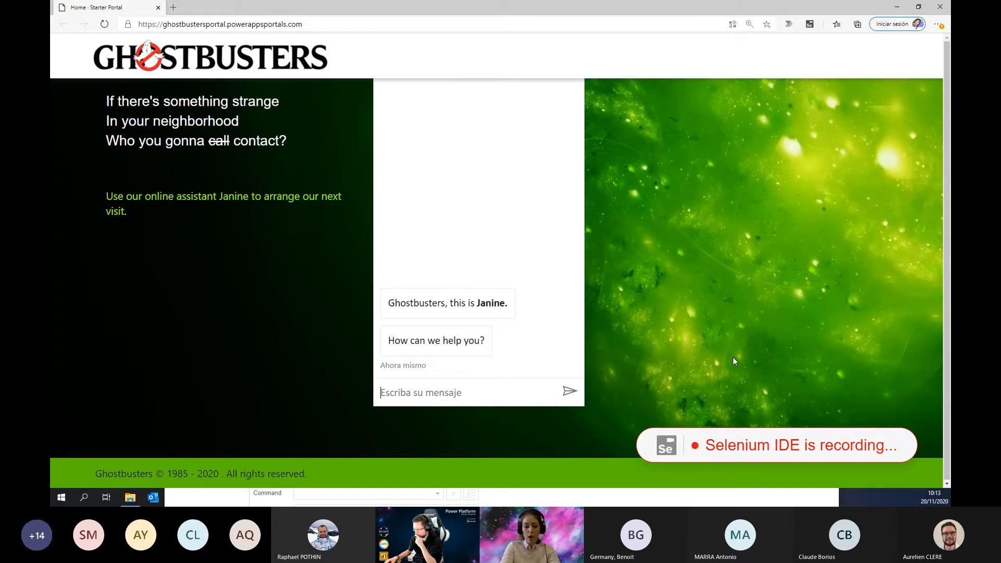
pyautogui.write('Hi')
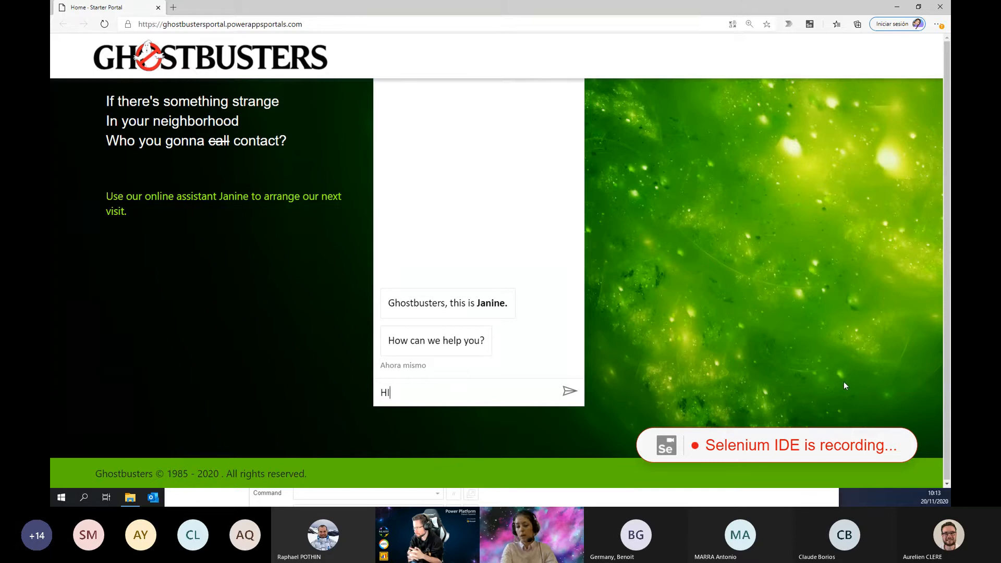
pyautogui.press('Return')
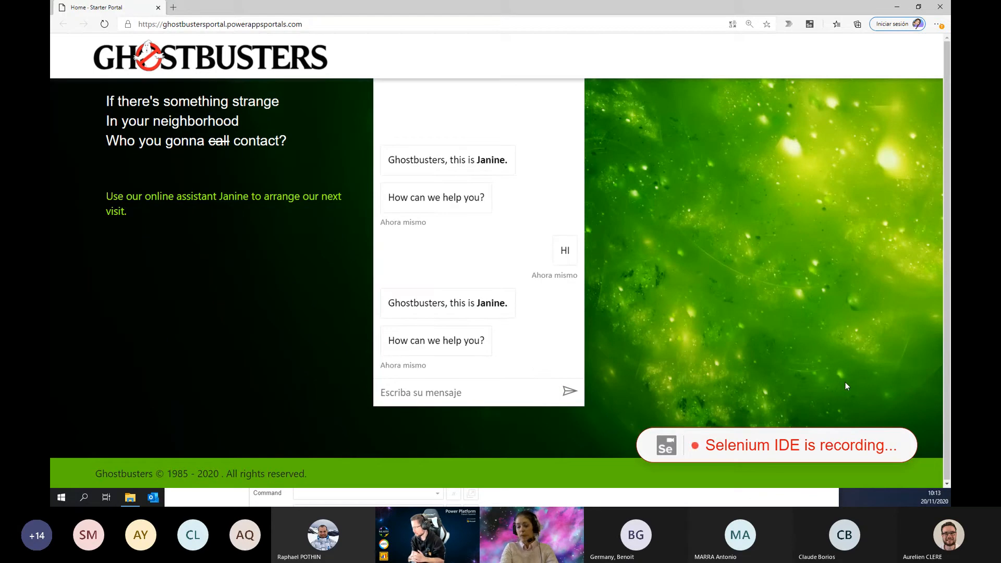
# Step: Send the bot the message "I saw a ghost" while the recording runs
pyautogui.write('I saw ghost')
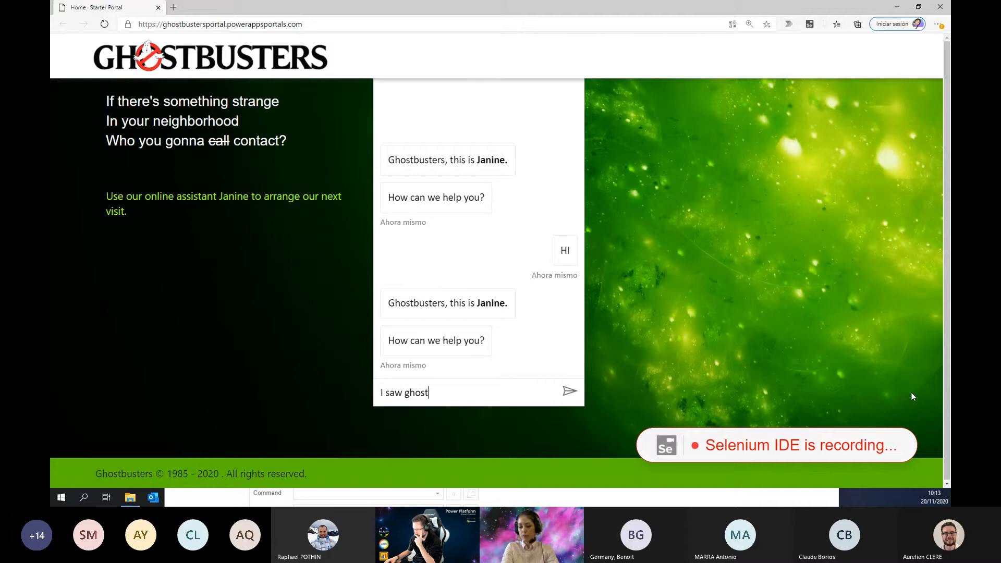
pyautogui.write(' a')
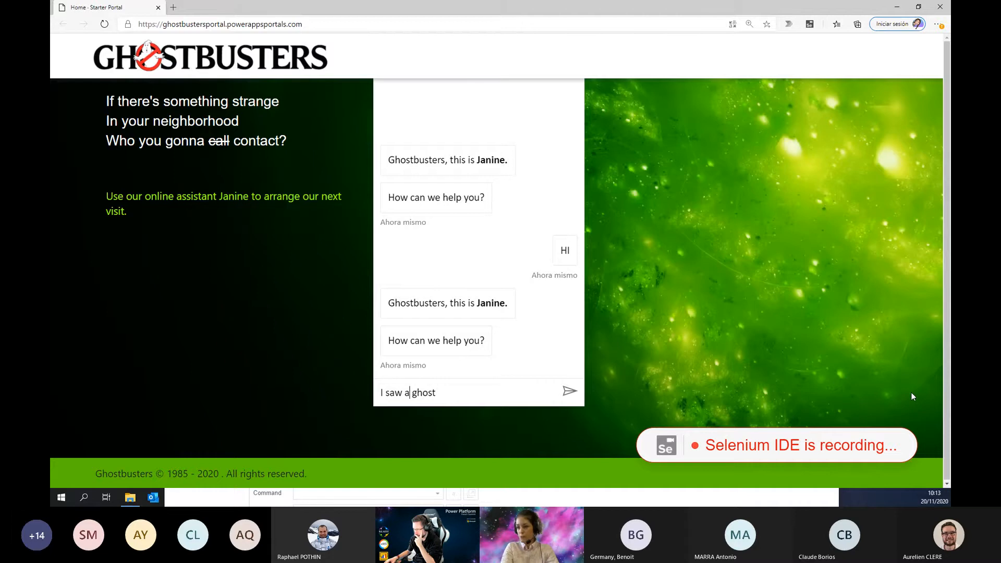
pyautogui.press('Return')
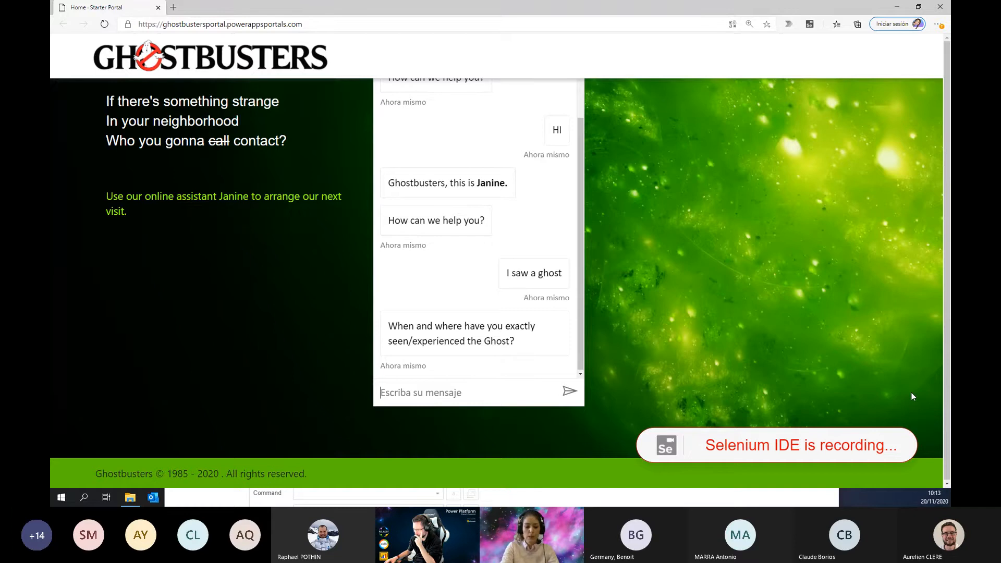
# Step: Answer the bot's question about when and where with the message "yesterday at street"
pyautogui.write('yesterday')
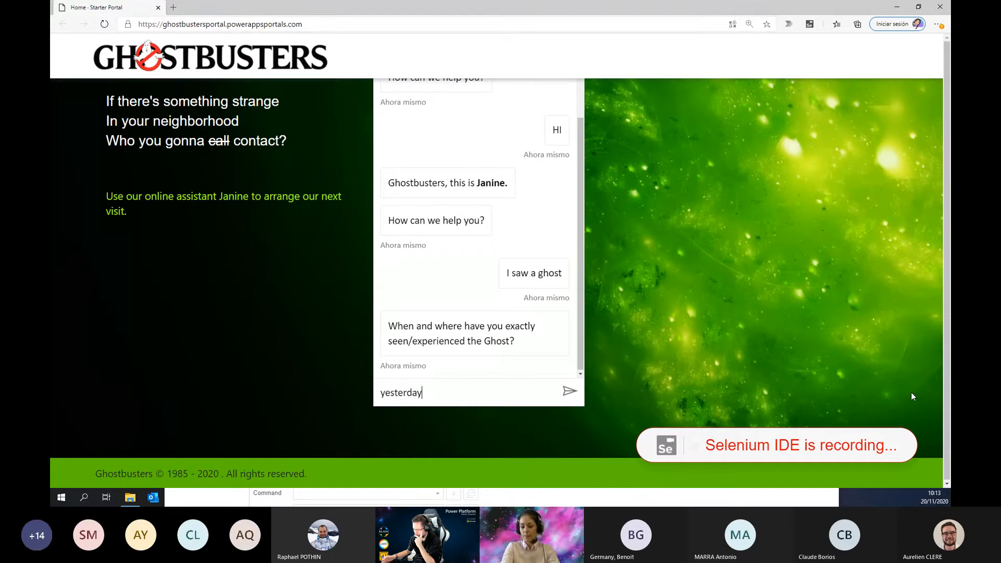
pyautogui.write(' at street')
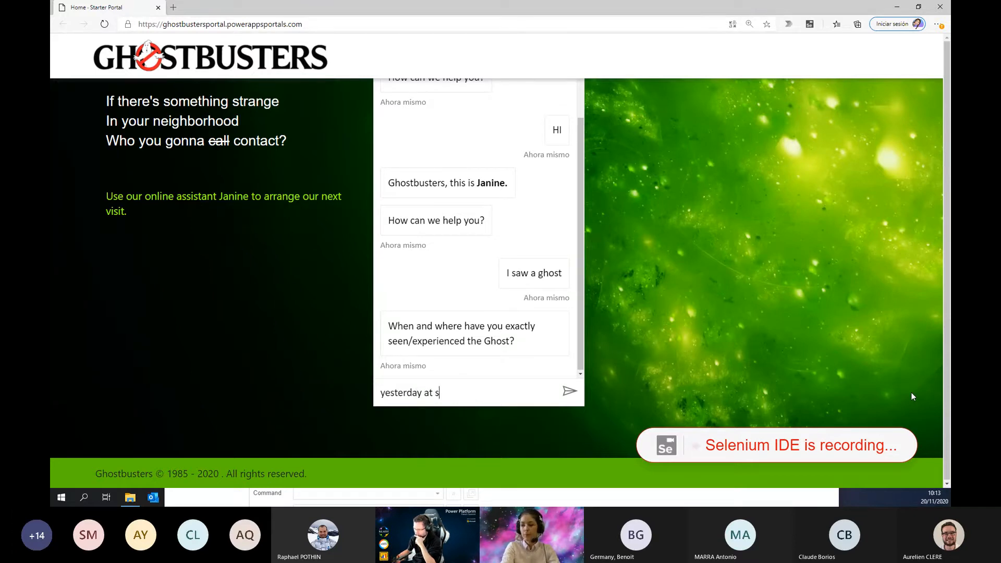
pyautogui.press('Return')
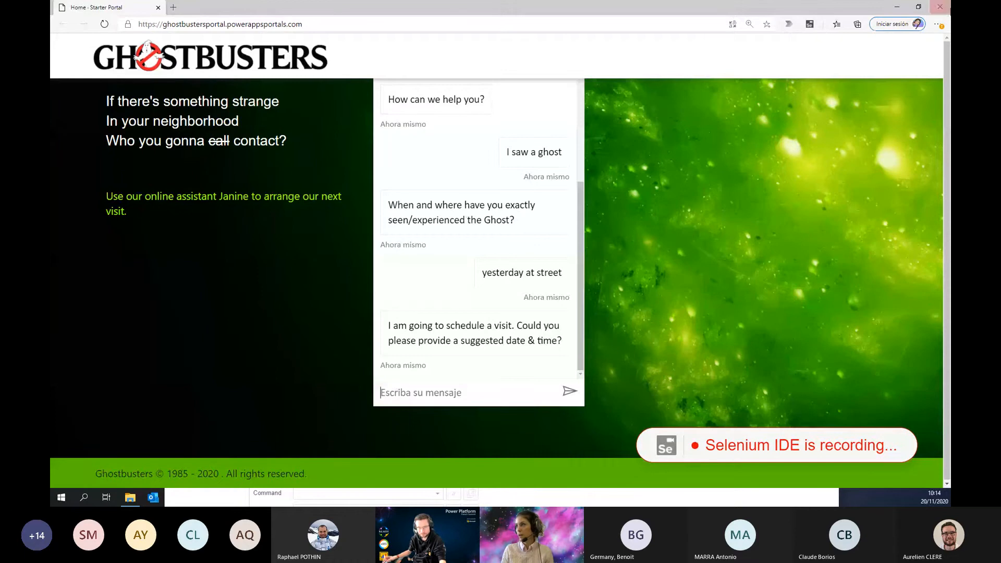
# Step: Close the recorded portal window, stop the recording and reposition the Selenium IDE window over the flows page
pyautogui.click(940, 7)
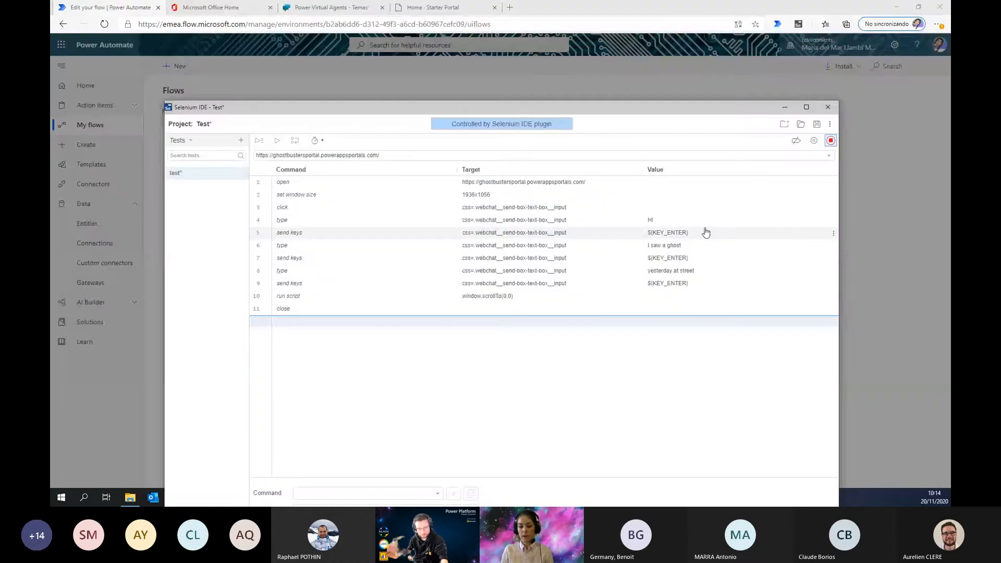
pyautogui.click(830, 141)
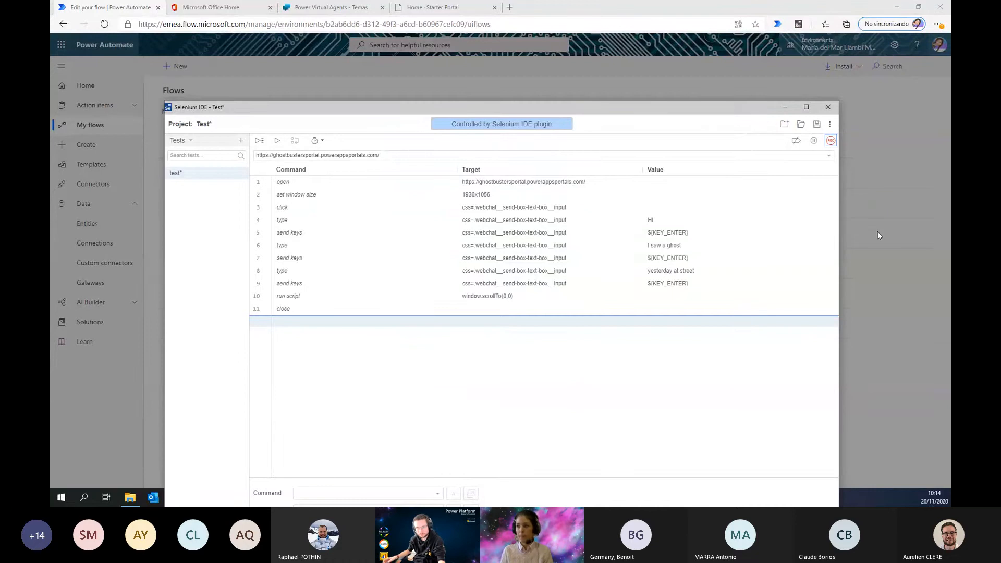
pyautogui.moveTo(444, 110); pyautogui.dragTo(525, 61)
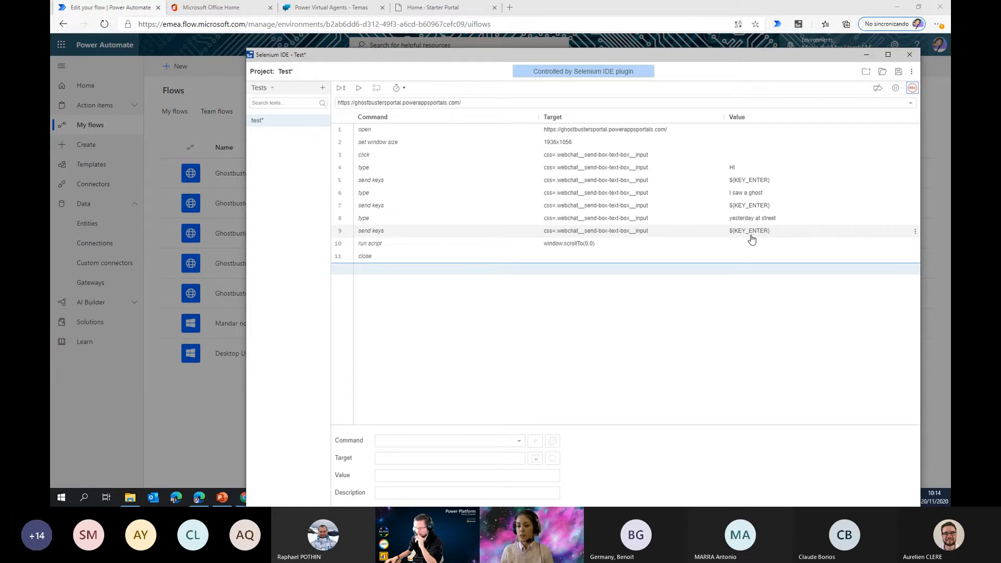
# Step: Slow the test execution speed to about halfway between Fast and Slow and run the current test
pyautogui.click(402, 96)
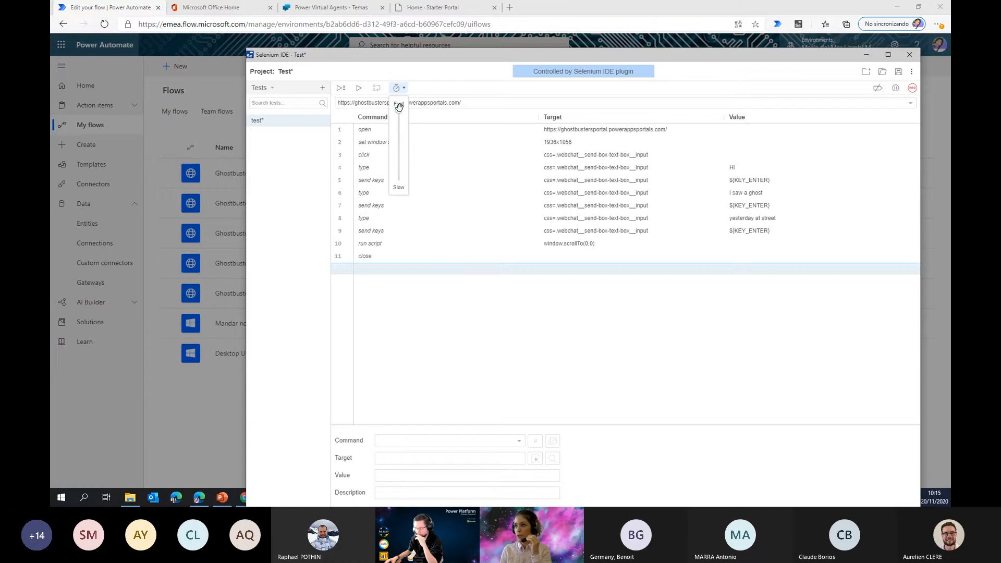
pyautogui.moveTo(399, 126); pyautogui.dragTo(399, 138)
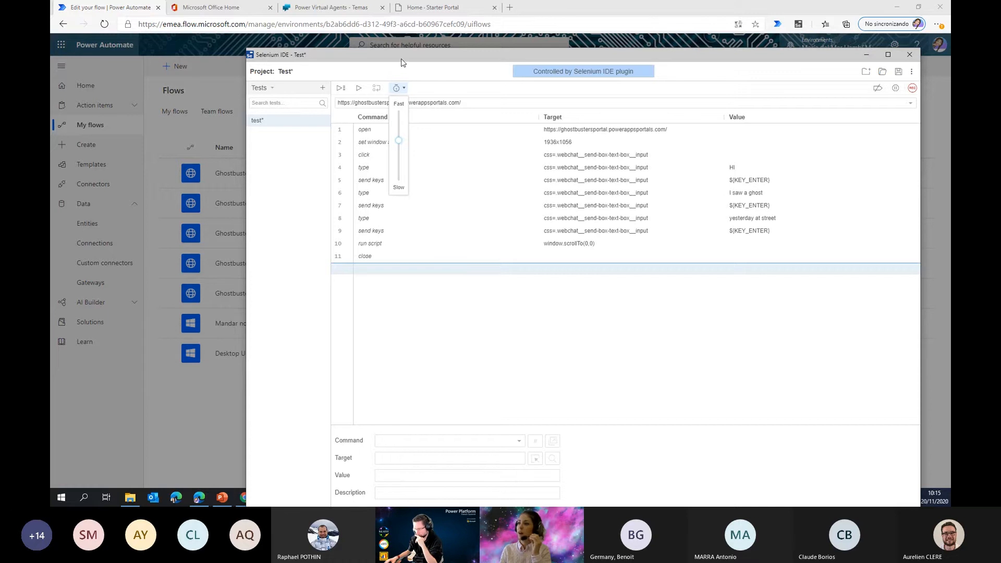
pyautogui.moveTo(379, 64); pyautogui.dragTo(276, 37)
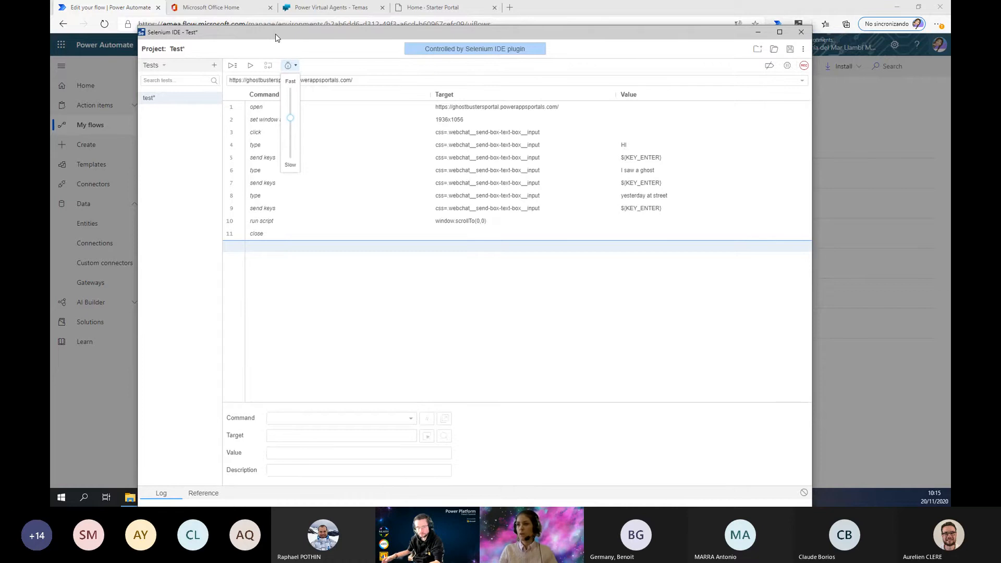
pyautogui.click(259, 69)
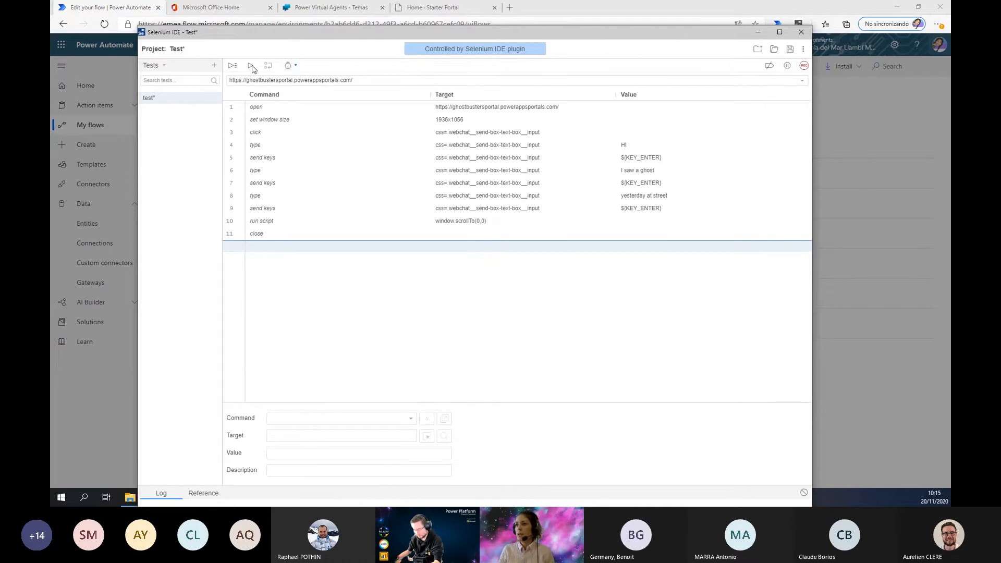
pyautogui.click(251, 67)
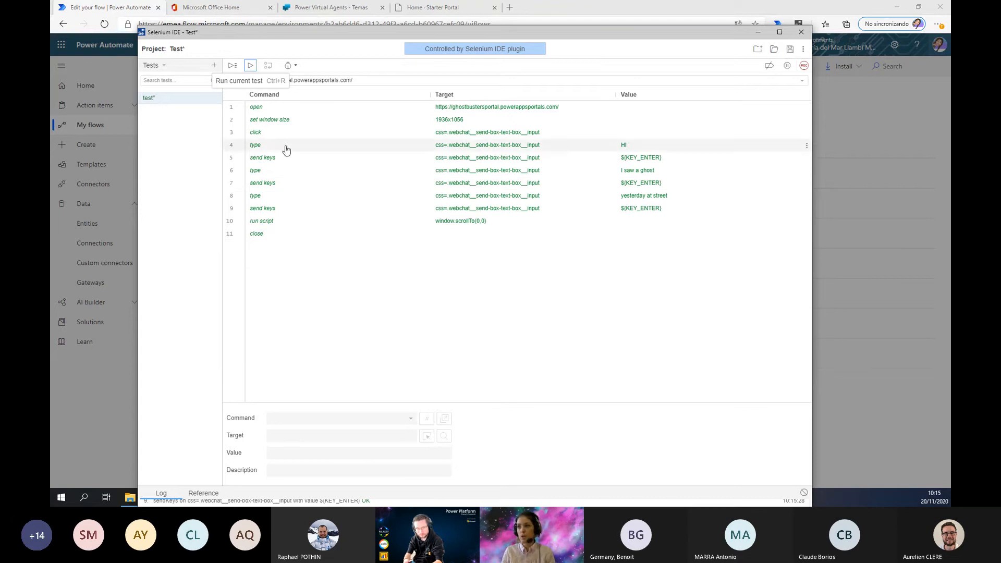
# Step: Inspect the send keys command that follows the "HI" message and save the recorded Test project
pyautogui.click(372, 162)
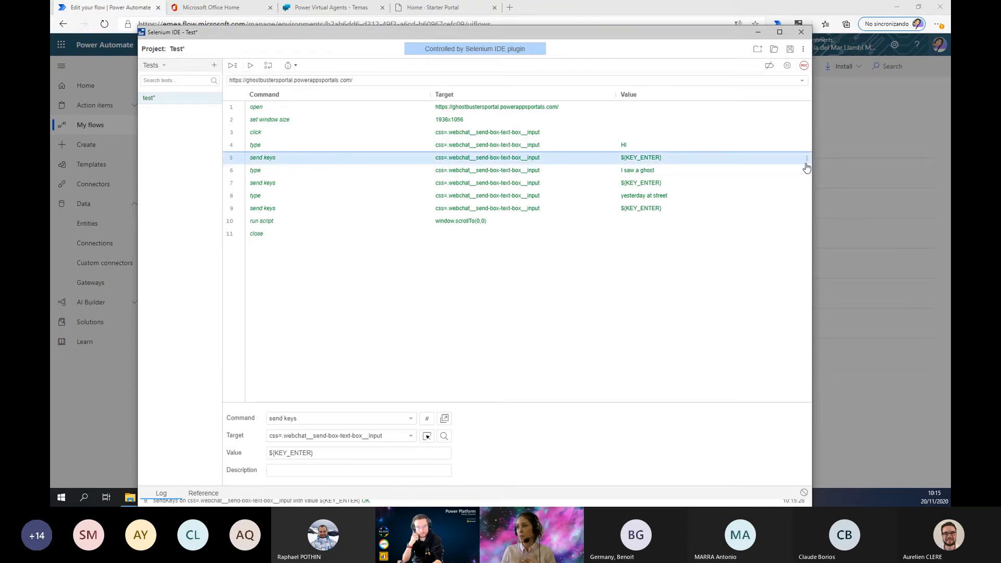
pyautogui.doubleClick(368, 42)
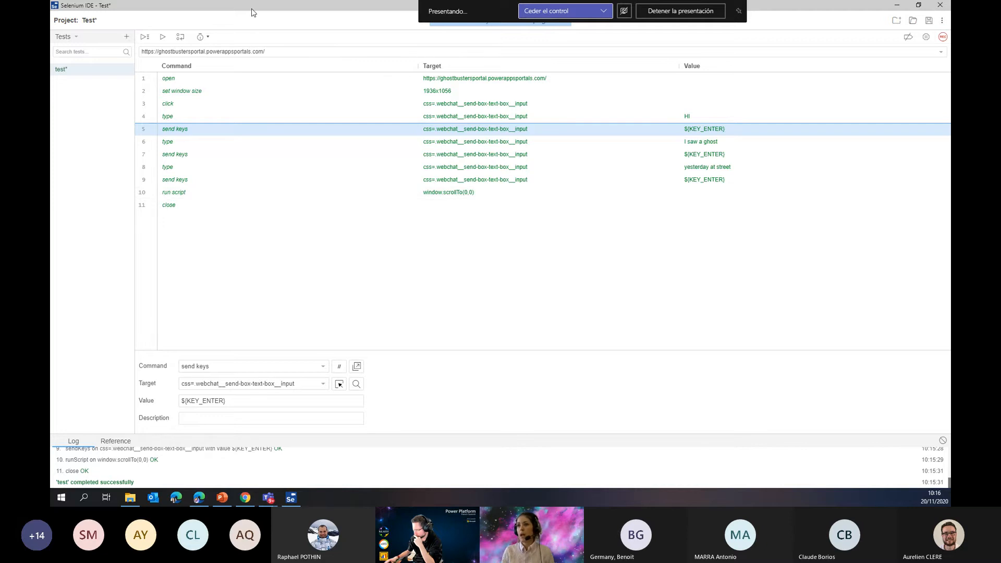
pyautogui.moveTo(251, 14); pyautogui.dragTo(359, 109)
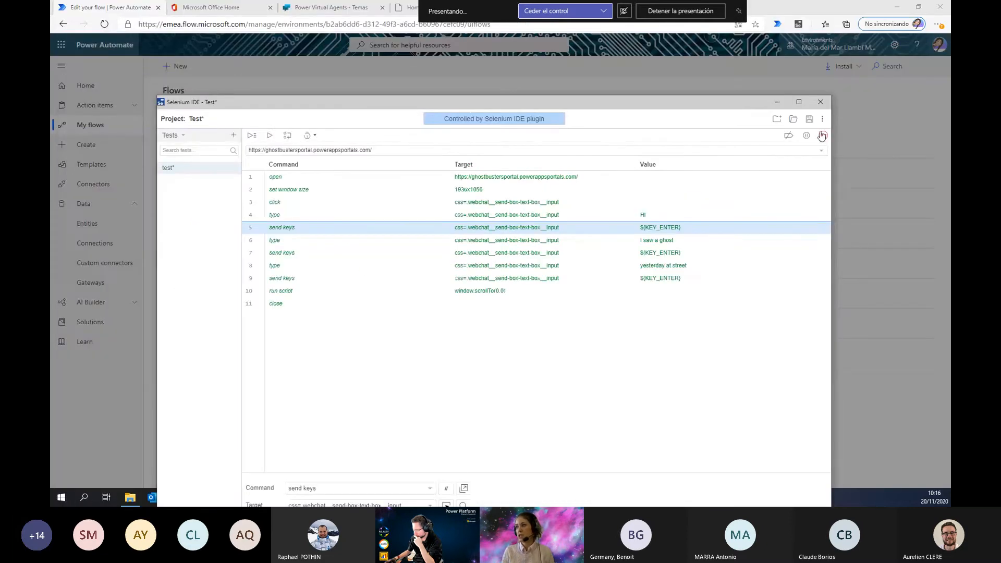
pyautogui.click(810, 121)
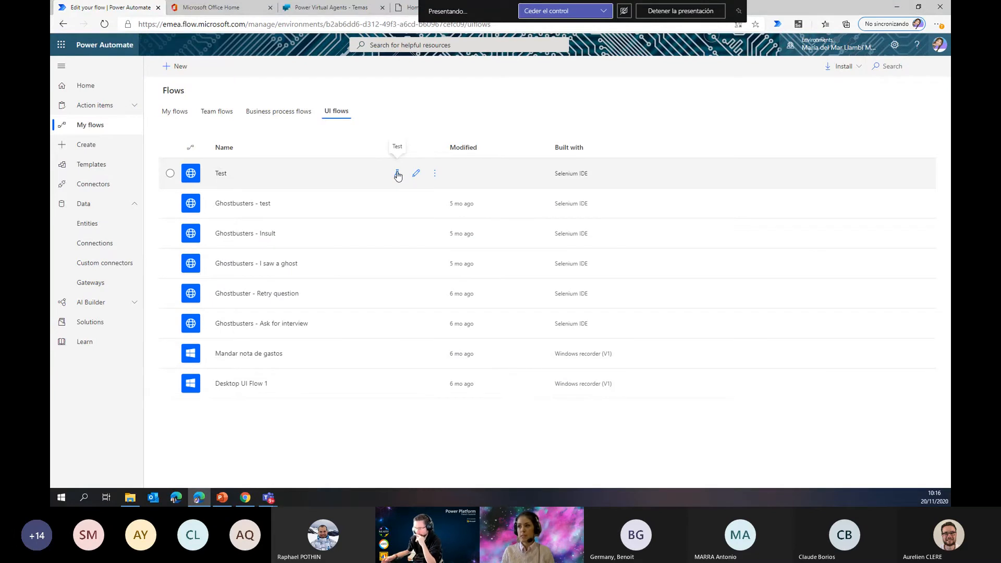
# Step: Open the new Test UI flow for testing, review its recorded commands, then close it and deselect the flow
pyautogui.click(397, 173)
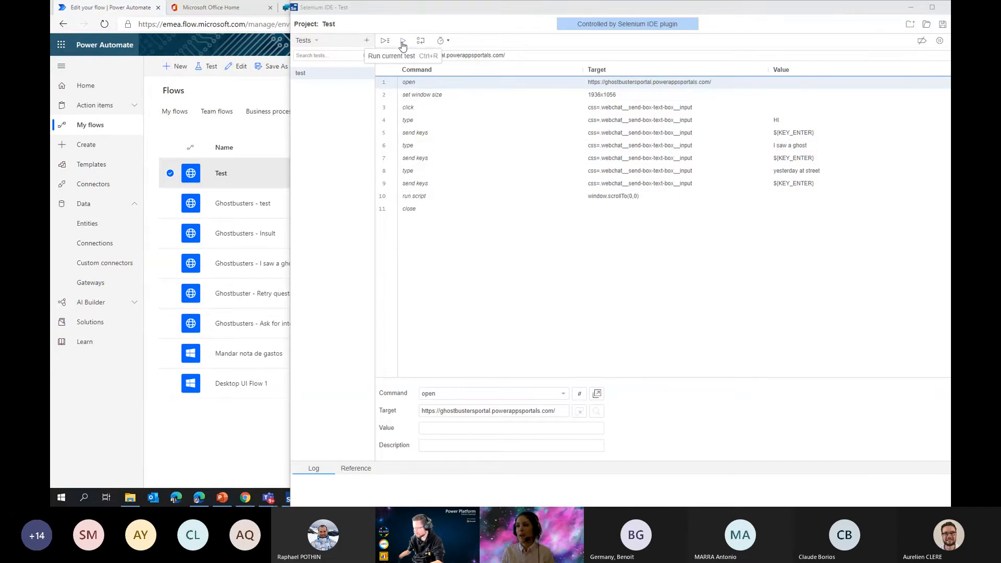
pyautogui.moveTo(381, 7); pyautogui.dragTo(241, 174)
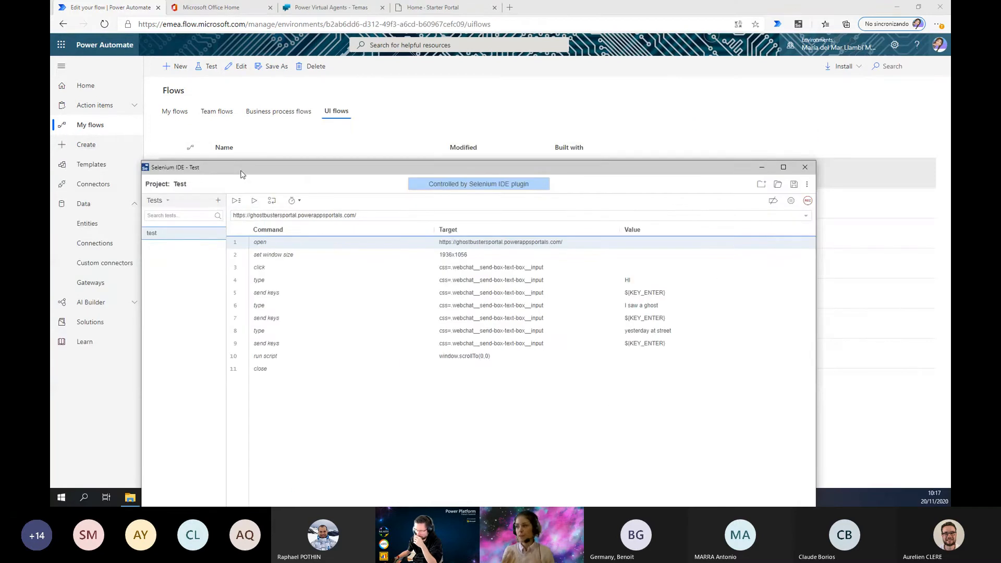
pyautogui.moveTo(376, 168); pyautogui.dragTo(387, 148)
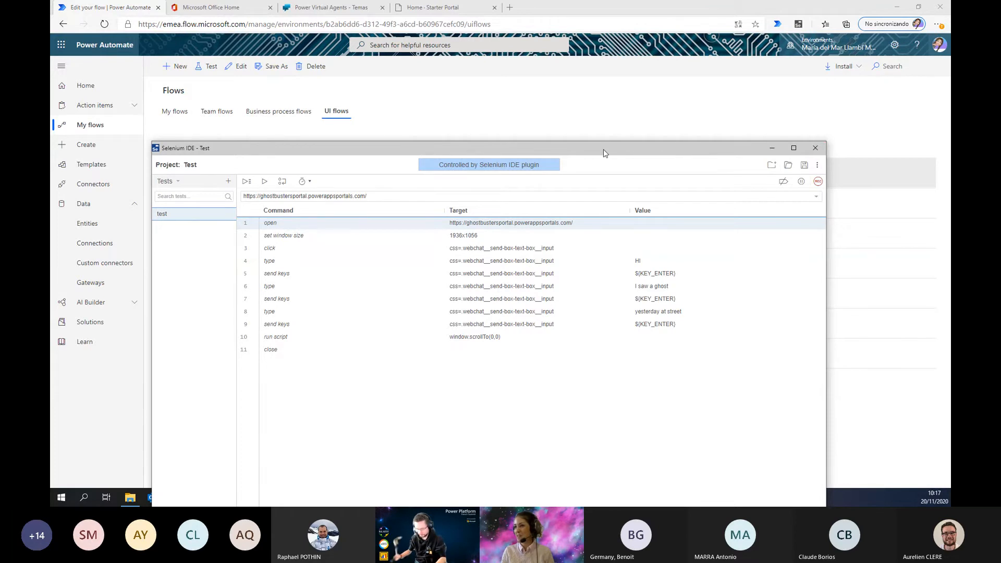
pyautogui.click(815, 148)
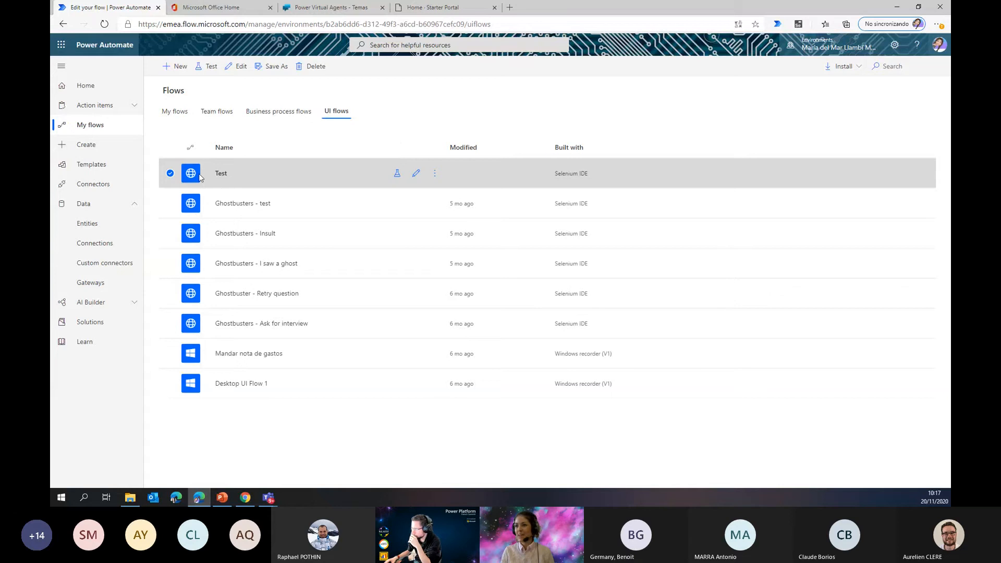
pyautogui.click(170, 173)
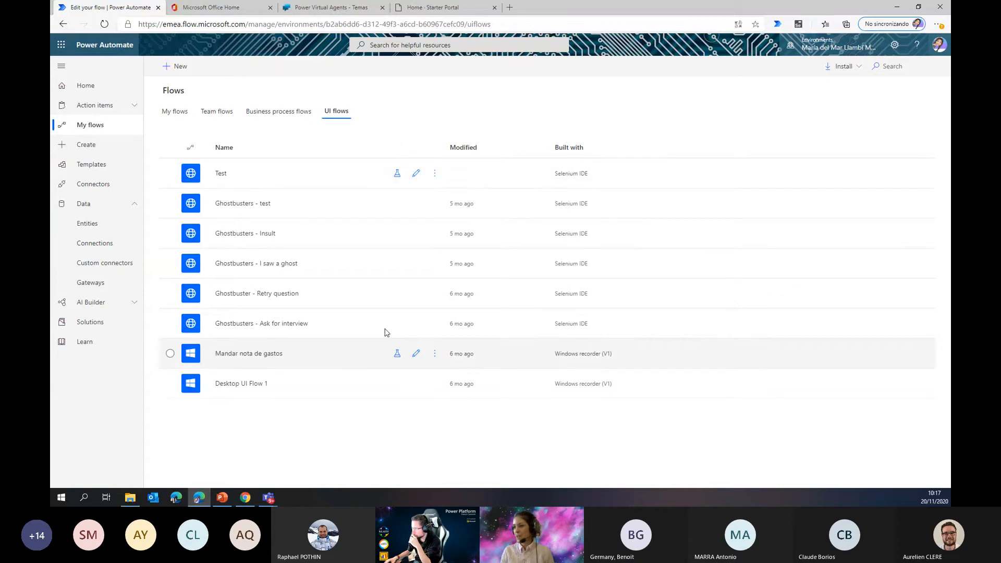
# Step: Open the "Ghostbusters - Ask for interview" UI flow for editing, examine its commands and close it
pyautogui.click(418, 326)
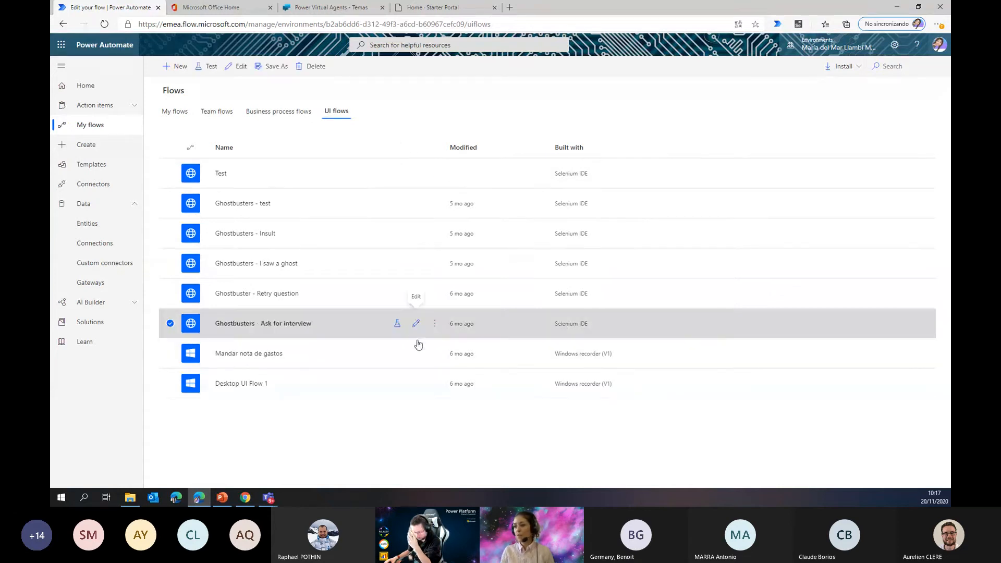
pyautogui.click(418, 326)
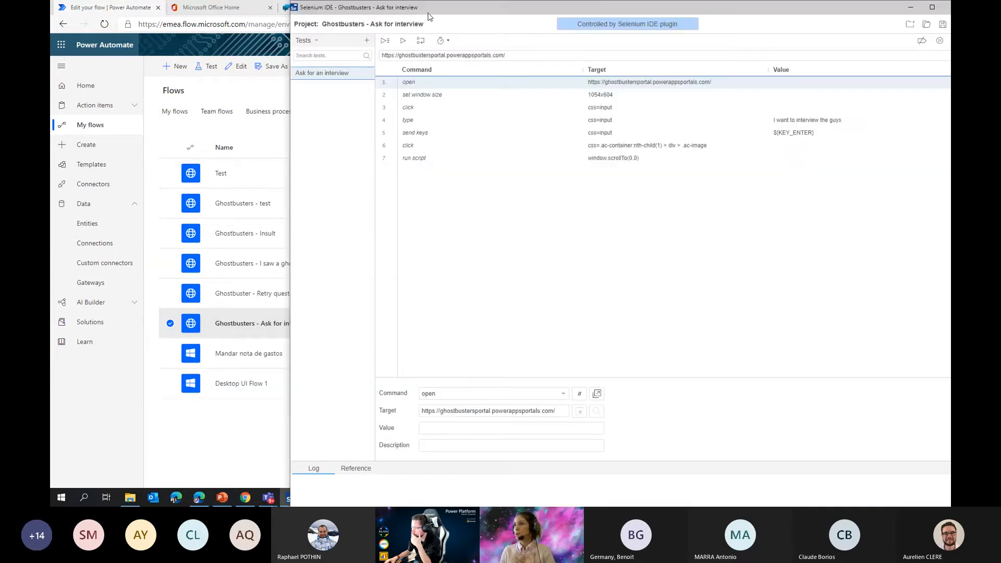
pyautogui.moveTo(431, 16); pyautogui.dragTo(587, 26)
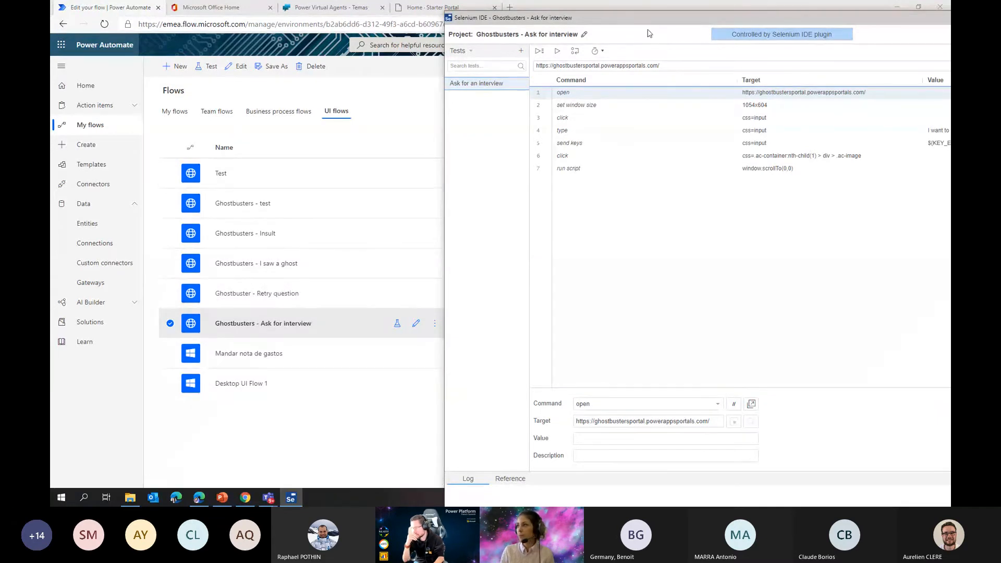
pyautogui.moveTo(648, 26); pyautogui.dragTo(454, 96)
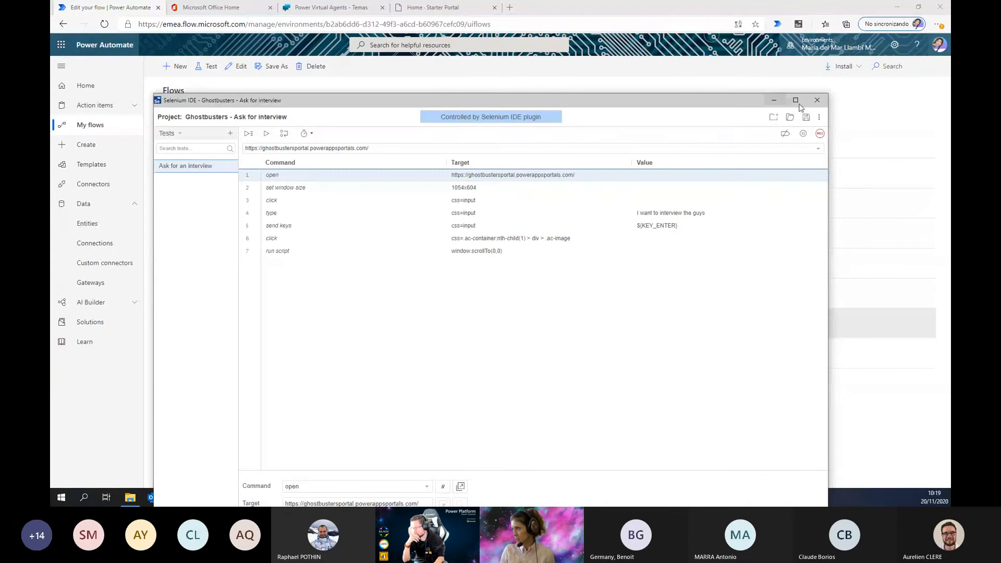
pyautogui.click(774, 100)
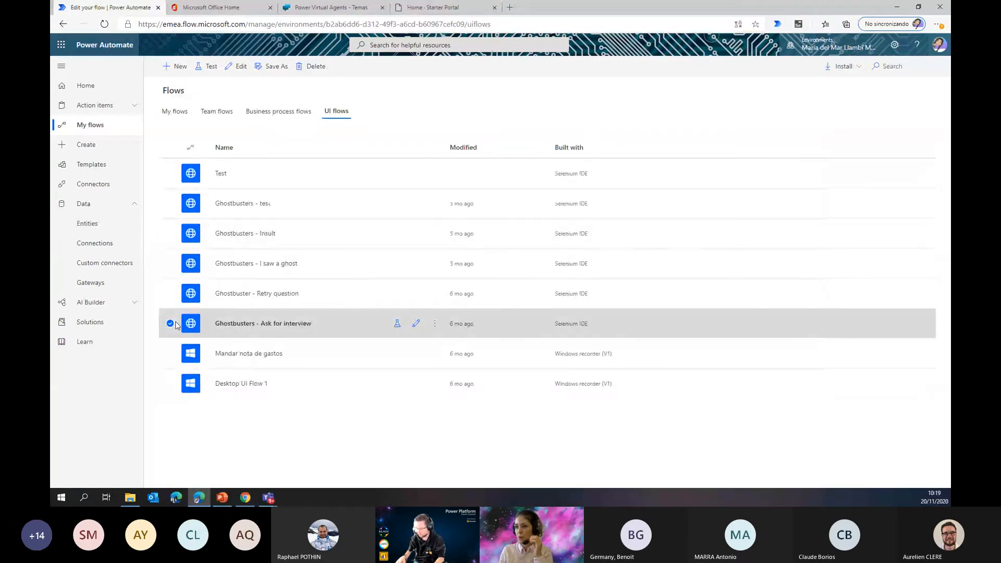
# Step: Open the "Ghostbusters - I saw a ghost" UI flow for editing, examine its full conversation script and close it
pyautogui.click(422, 265)
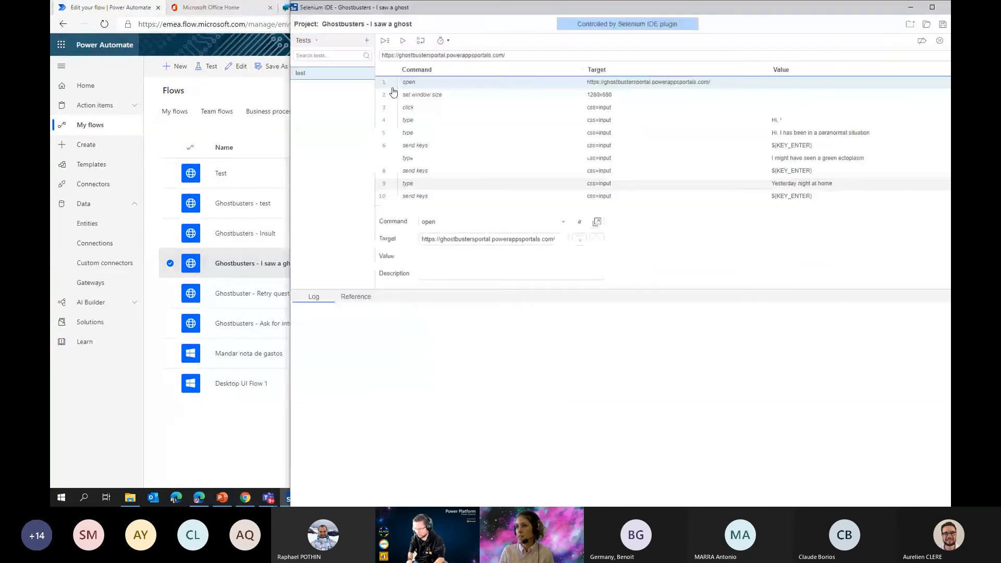
pyautogui.moveTo(442, 11); pyautogui.dragTo(377, 18)
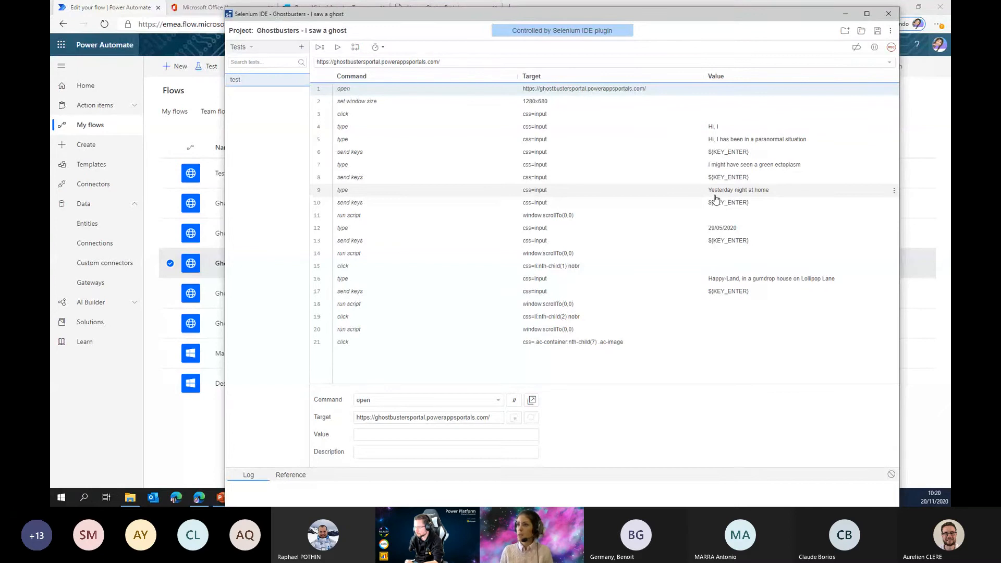
pyautogui.click(888, 14)
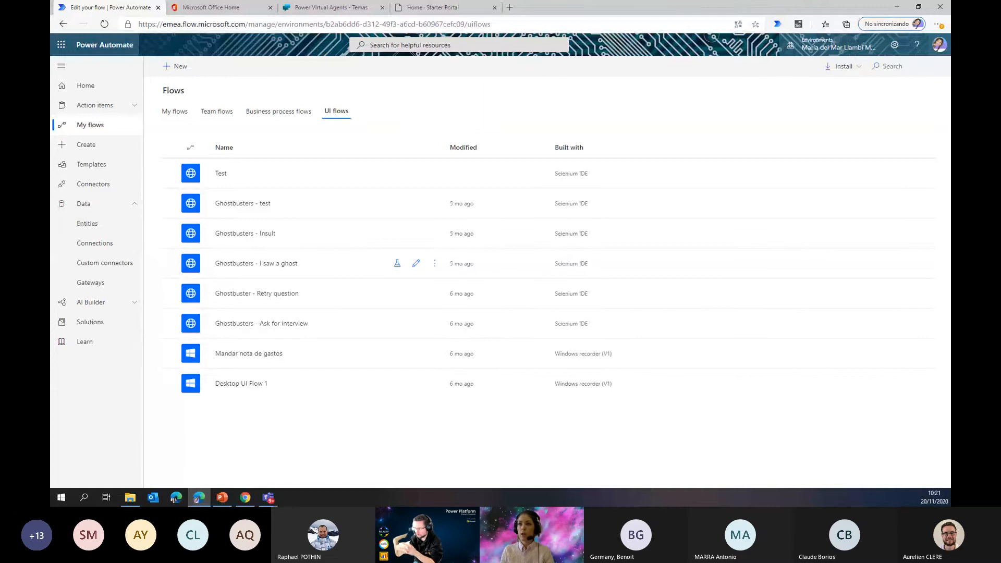
# Step: Find "Ghostbusters - Run all UI Flows" among the personal cloud flows and open its details
pyautogui.click(170, 118)
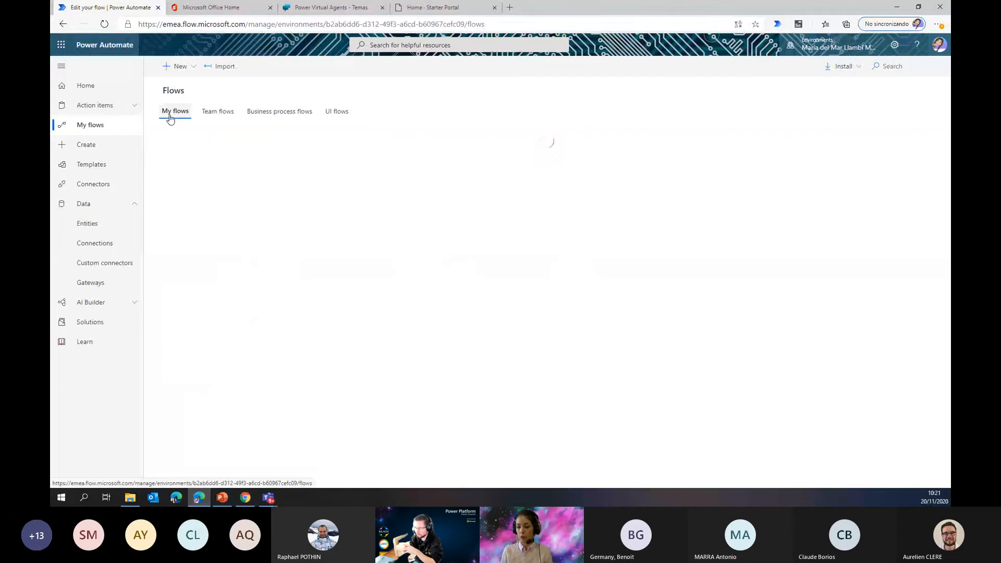
pyautogui.scroll(-7, 313, 395)
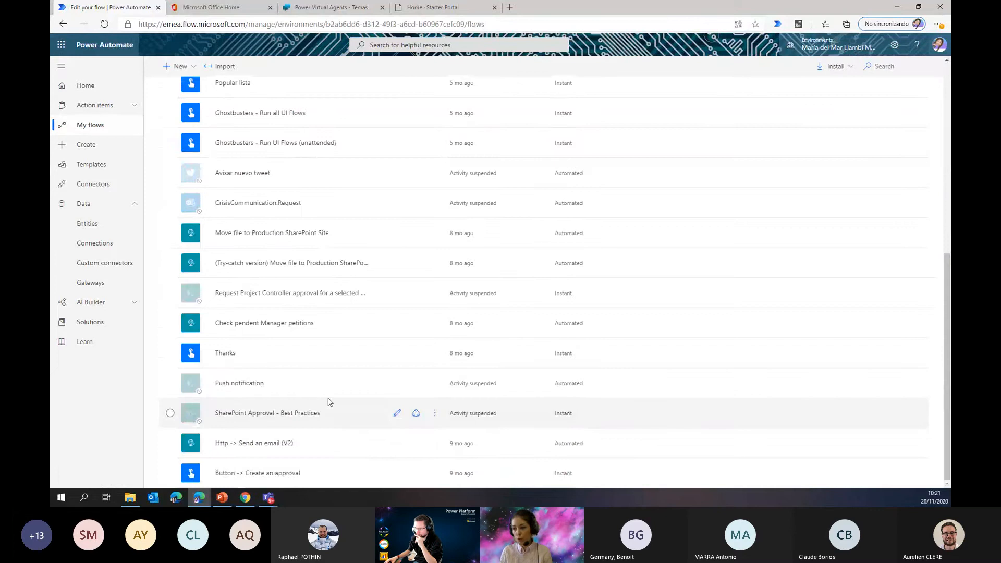
pyautogui.scroll(6, 326, 404)
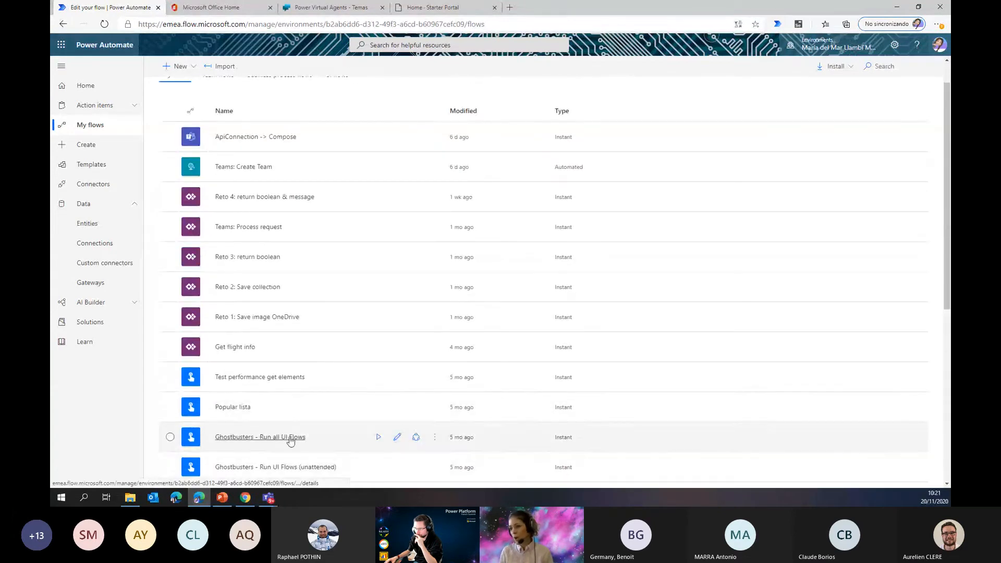
pyautogui.click(287, 441)
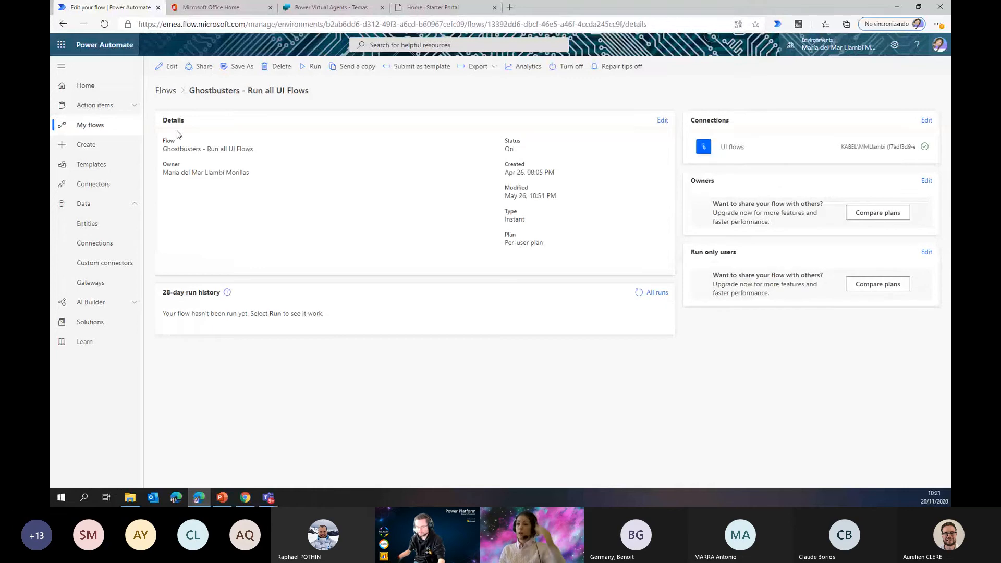
# Step: Open the flow's definition for editing and examine the settings of its "Ejecutar Ask for interview test" action
pyautogui.click(170, 71)
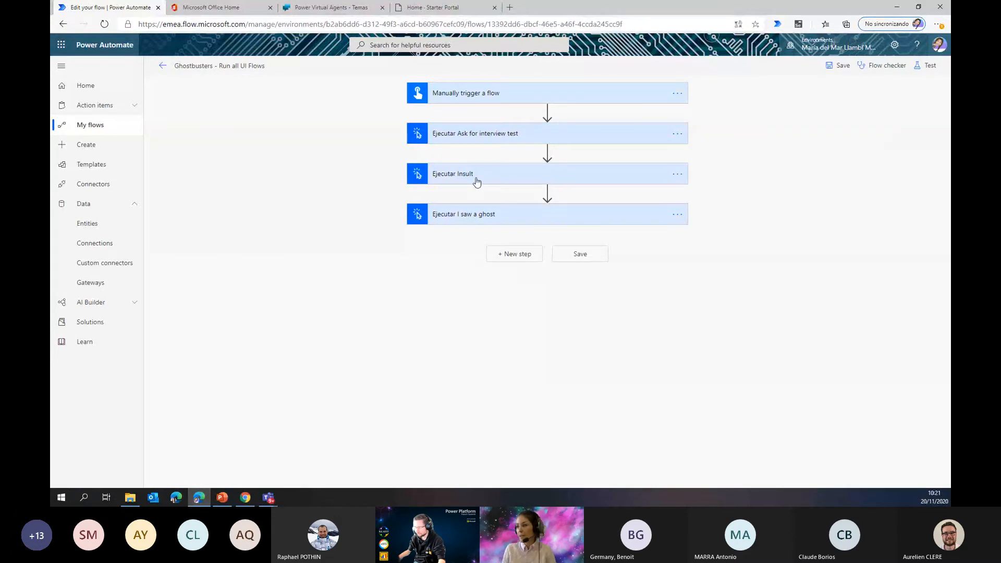
pyautogui.click(471, 134)
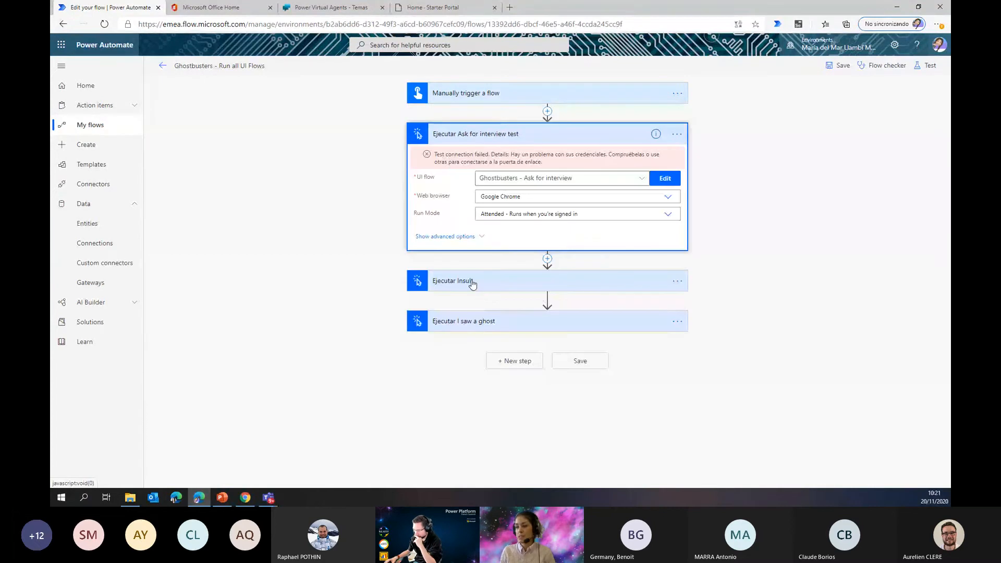
pyautogui.click(469, 134)
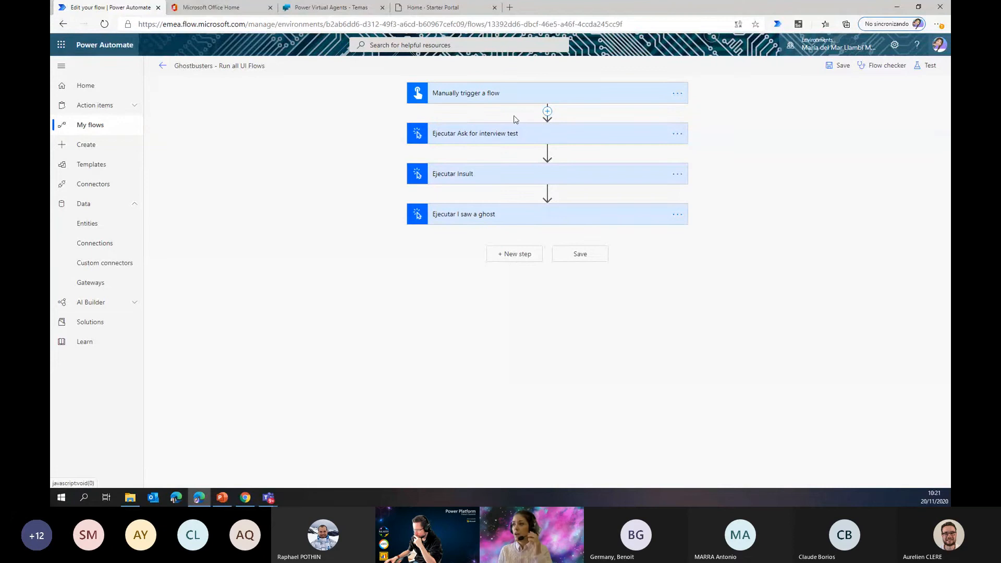
# Step: Insert a "Run a flow built with Selenium IDE" action between the manual trigger and "Ejecutar Ask for interview test"
pyautogui.click(547, 111)
pyautogui.click(545, 129)
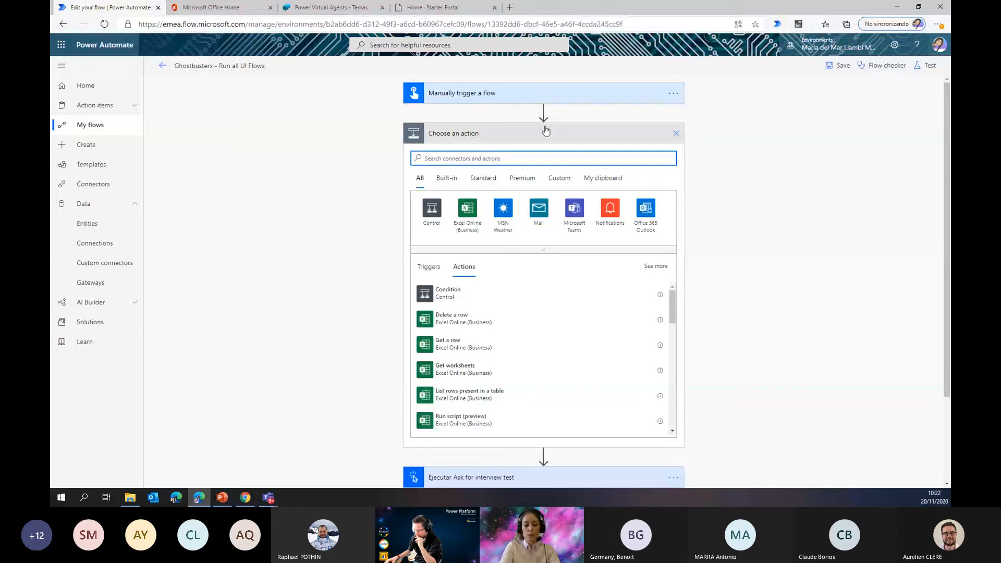
pyautogui.write('ui flo')
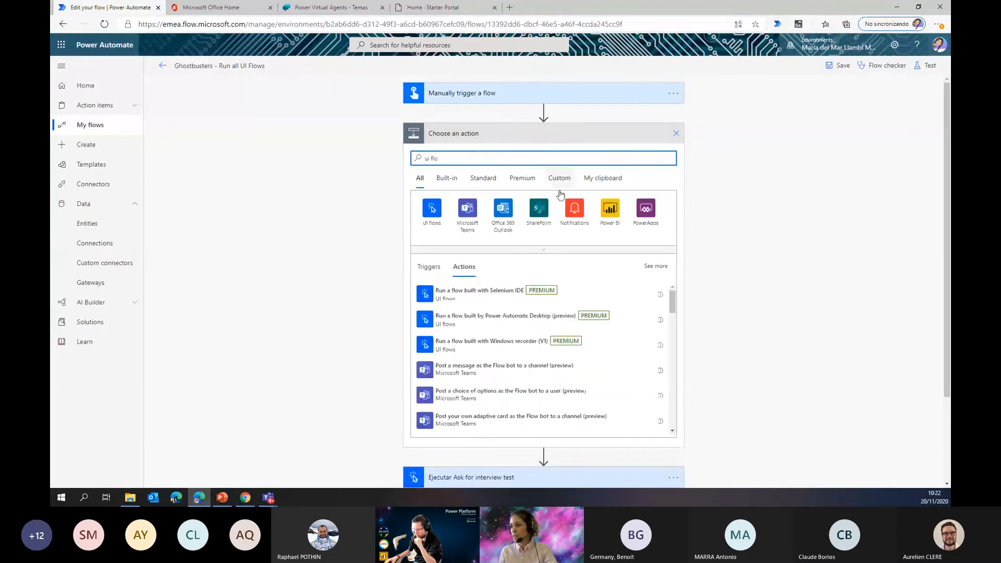
pyautogui.click(444, 298)
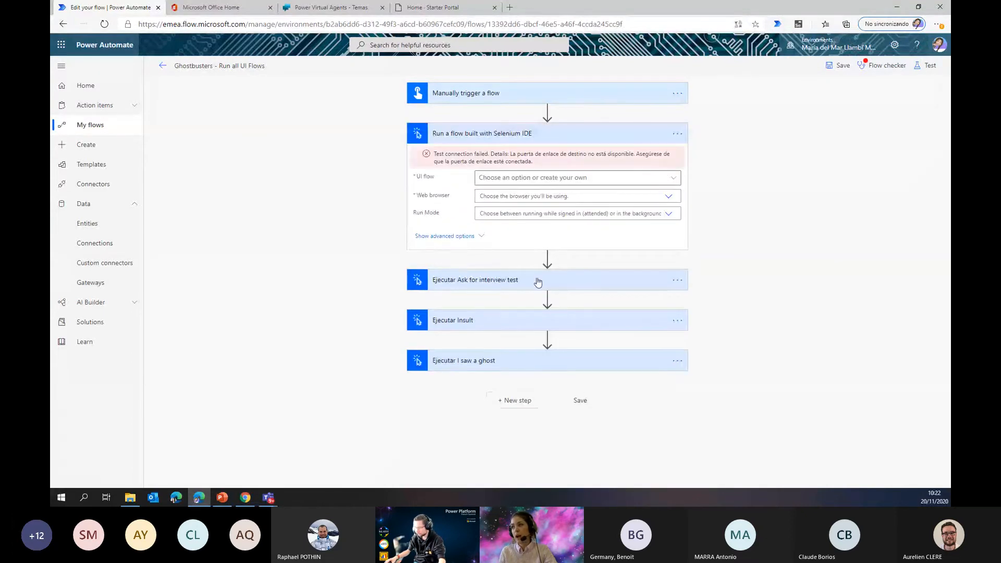
# Step: Examine the available web browser and run mode options of the "Ejecutar Ask for interview test" action
pyautogui.click(538, 282)
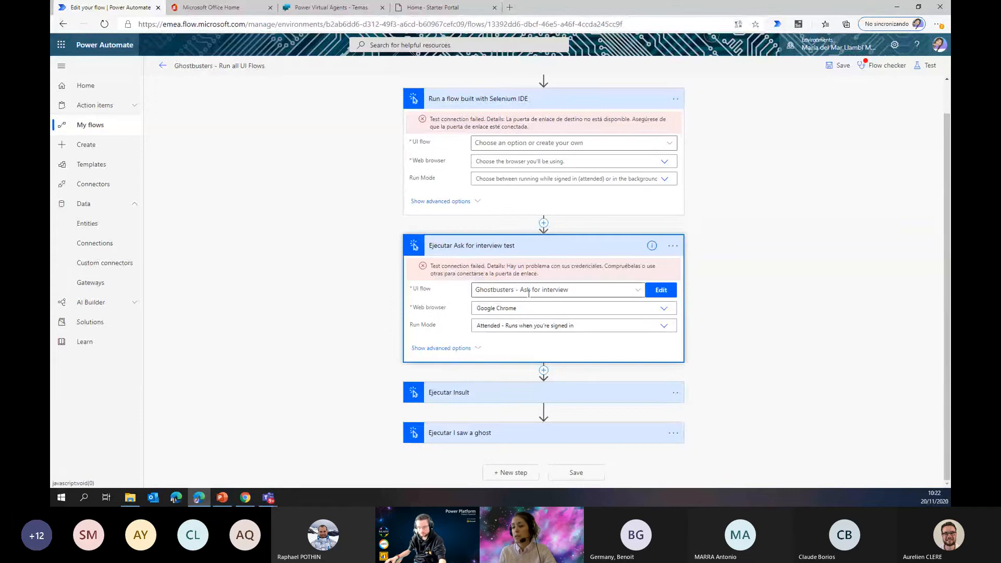
pyautogui.click(663, 308)
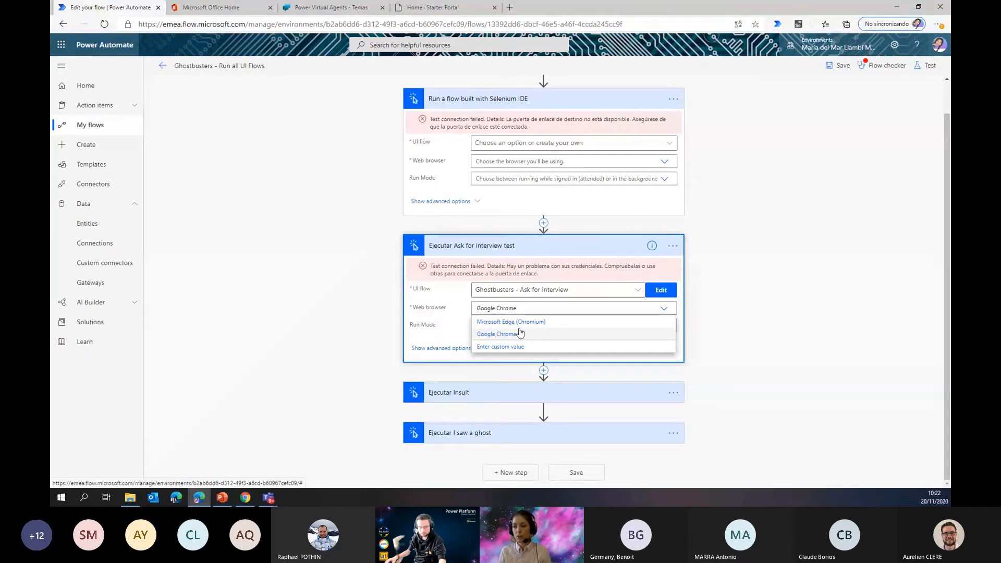
pyautogui.click(387, 313)
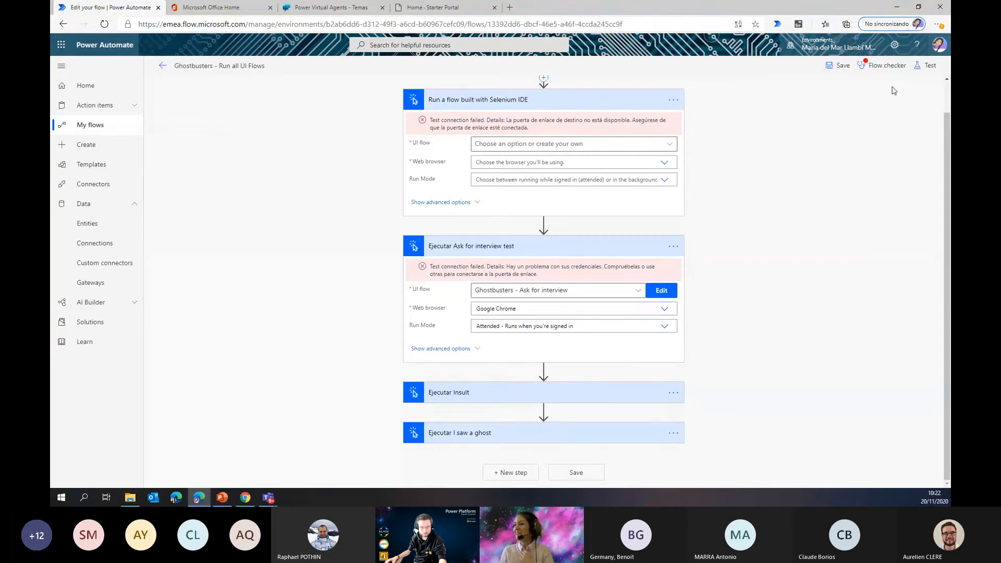
pyautogui.click(664, 327)
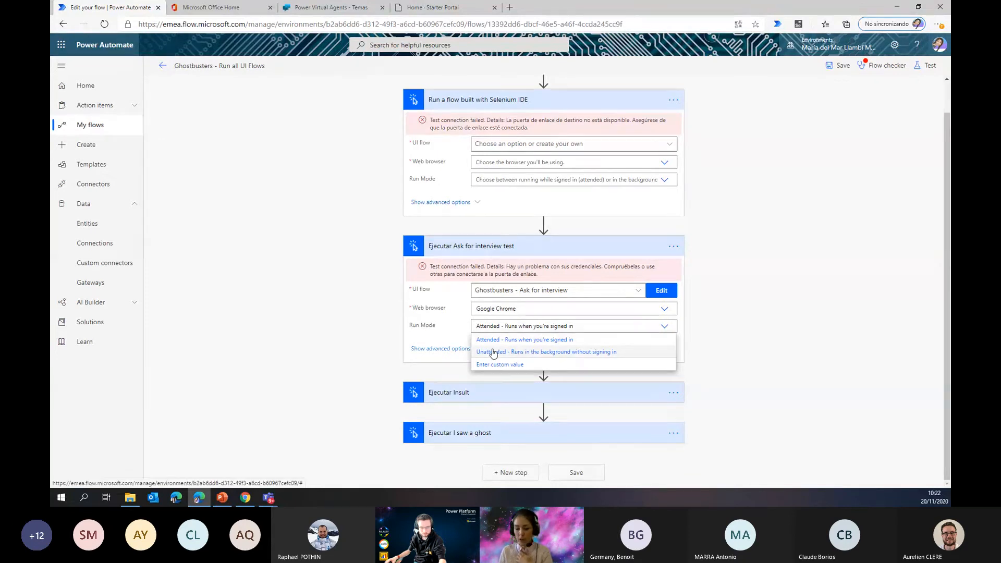
pyautogui.click(357, 307)
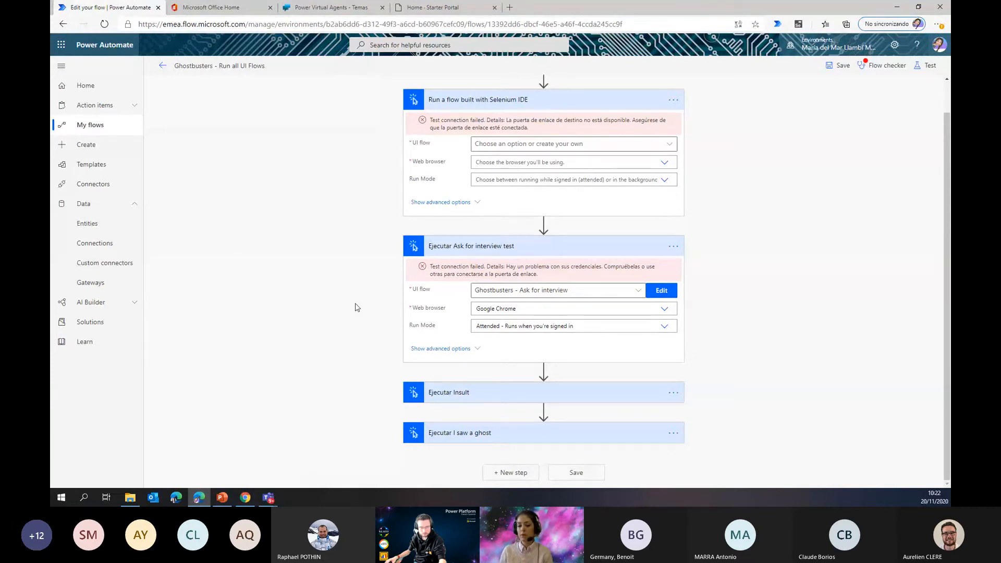
# Step: Collapse the two expanded actions and leave the flow editor without saving the added action
pyautogui.scroll(1, 351, 301)
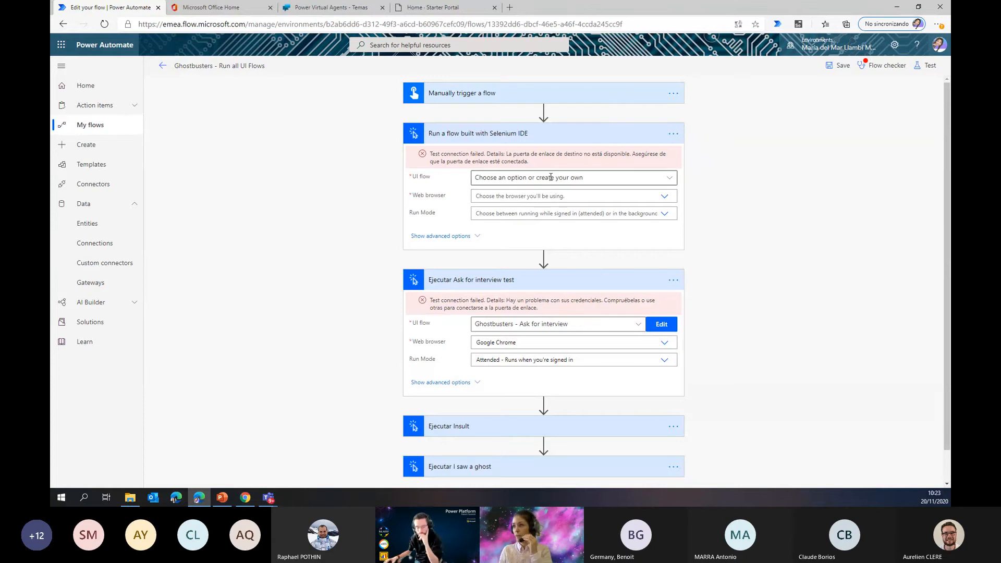
pyautogui.click(490, 135)
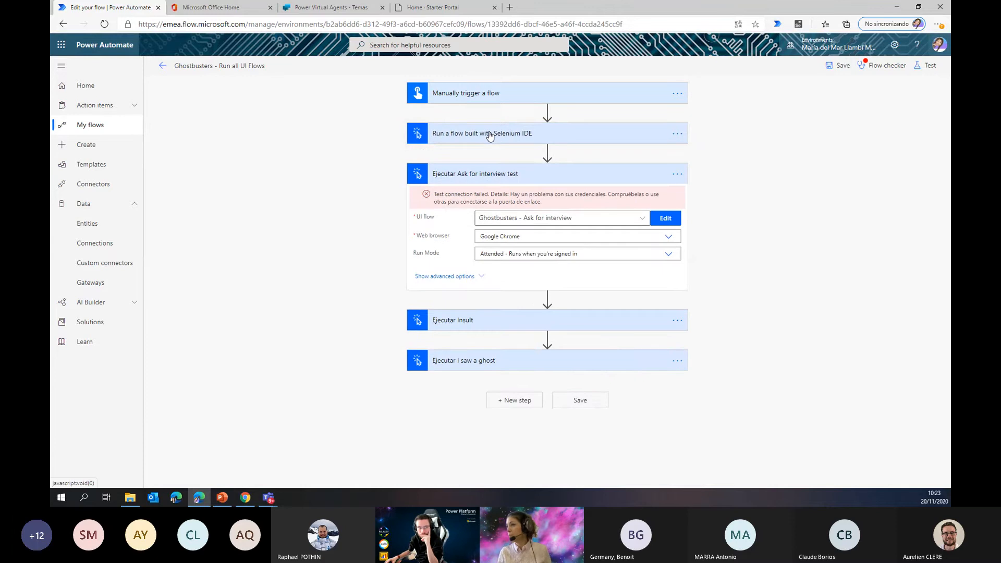
pyautogui.click(495, 174)
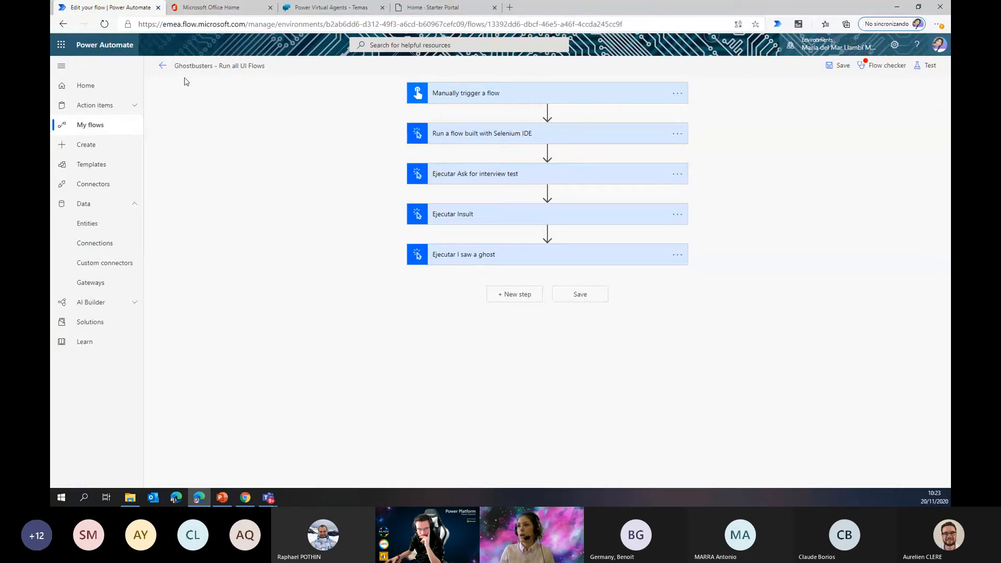
pyautogui.click(162, 66)
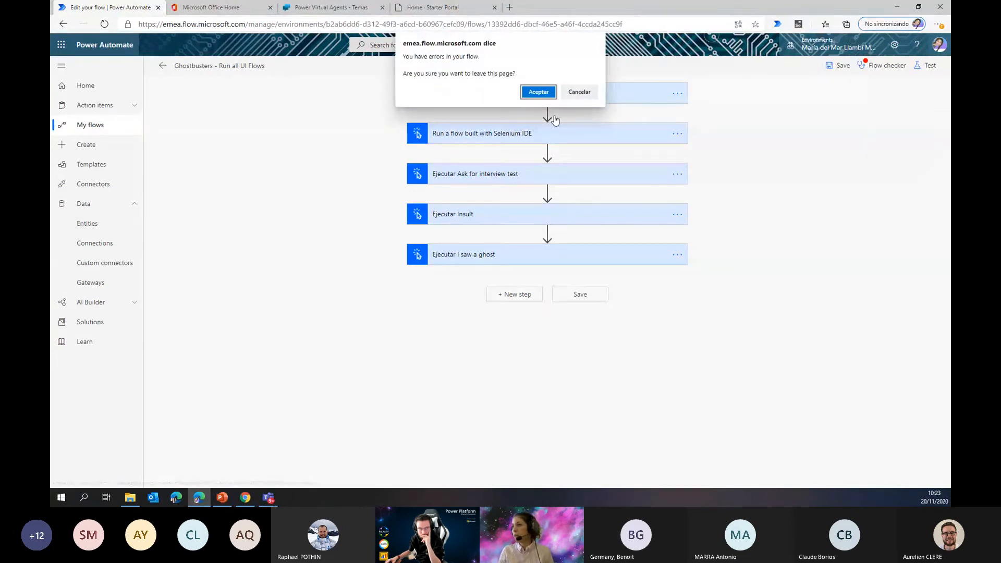
pyautogui.click(537, 93)
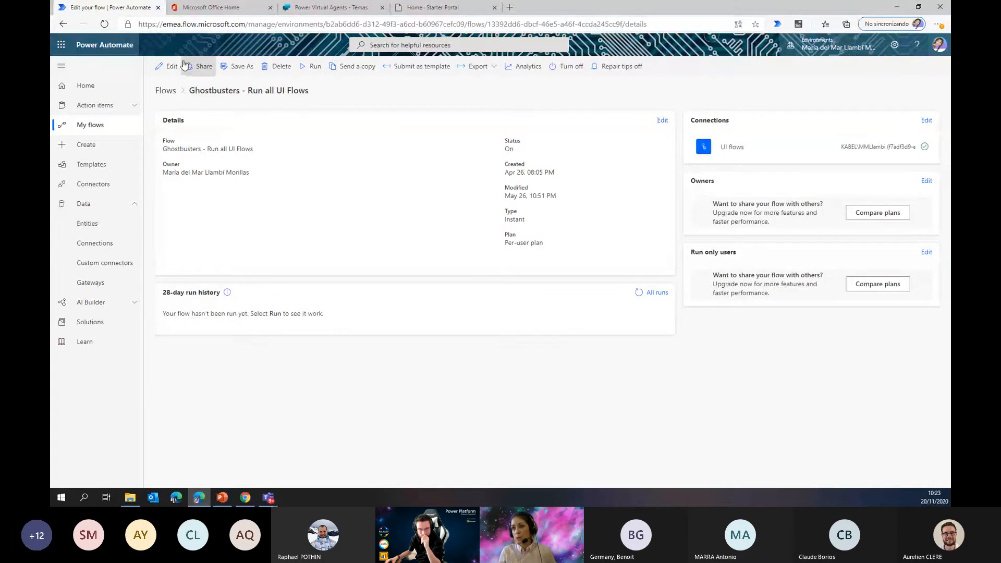
# Step: Reopen the "Ghostbusters - Run all UI Flows" definition for editing and examine the advanced options of "Ejecutar I saw a ghost"
pyautogui.click(166, 67)
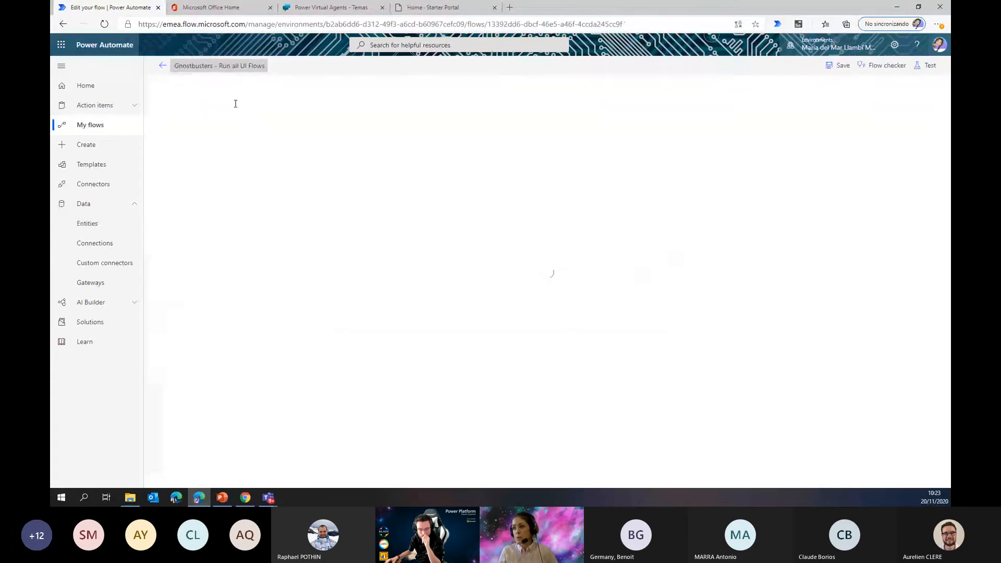
pyautogui.click(480, 223)
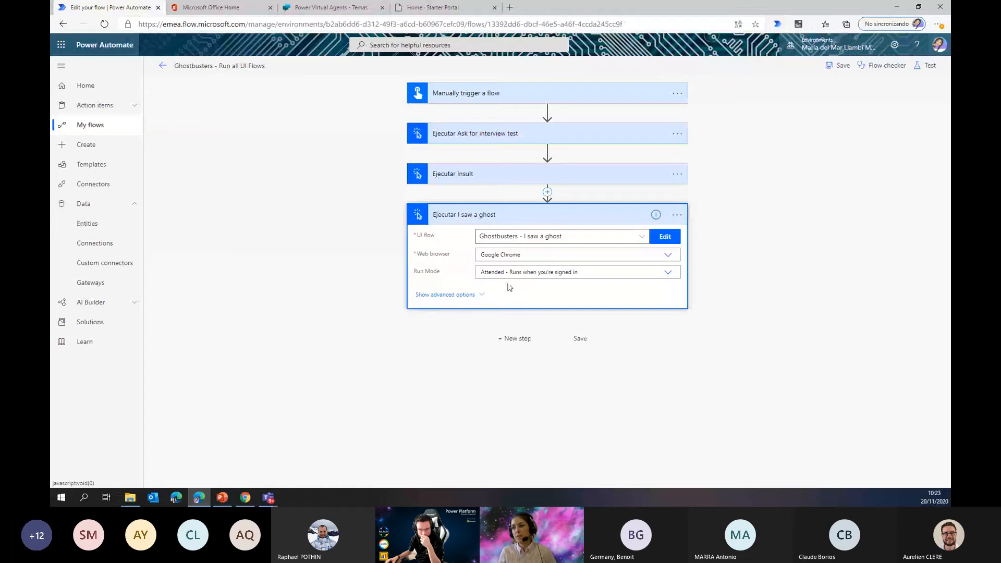
pyautogui.click(464, 295)
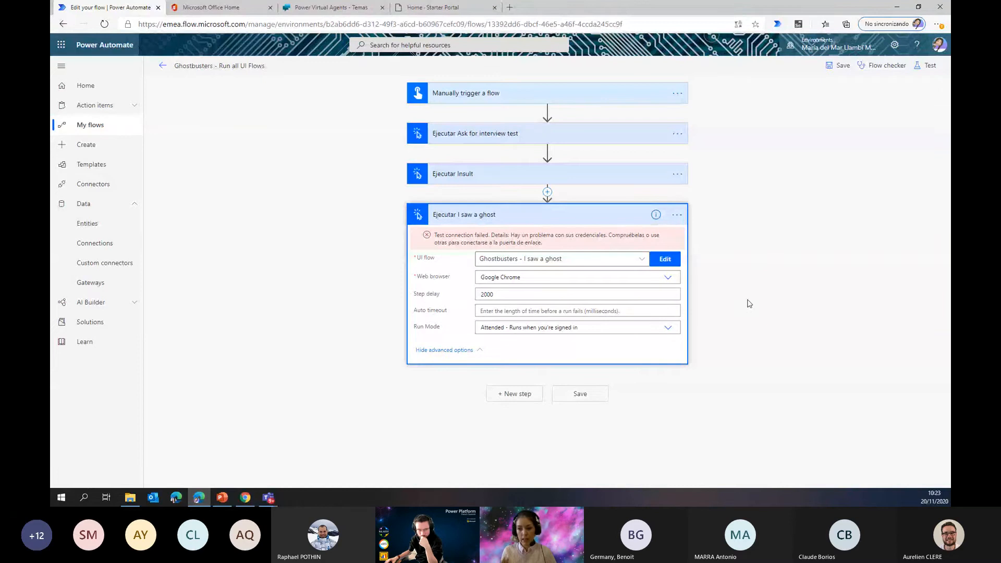
# Step: Switch to Power Automate Desktop and create a new flow named "test"
pyautogui.click(83, 497)
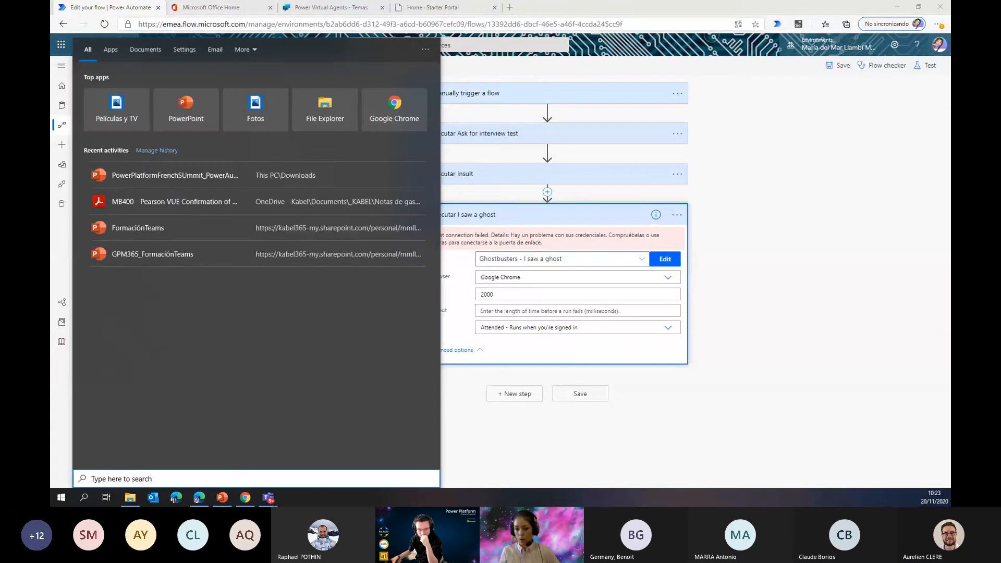
pyautogui.press('Escape')
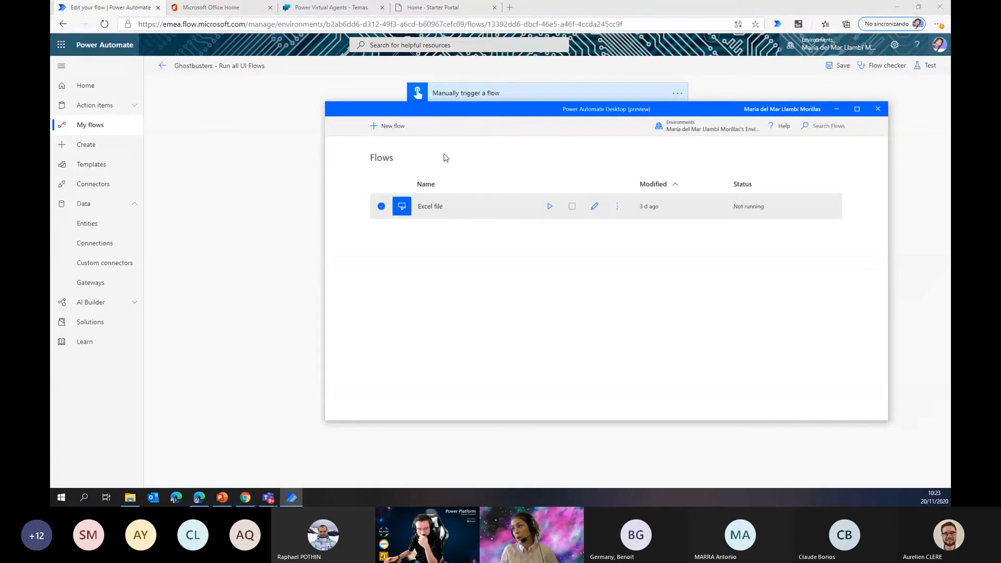
pyautogui.click(401, 131)
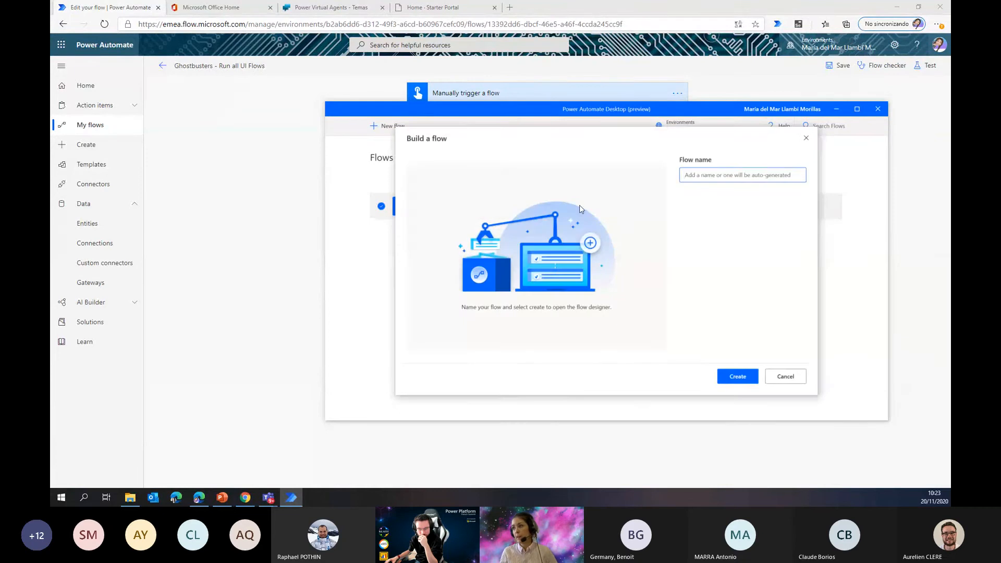
pyautogui.write('test')
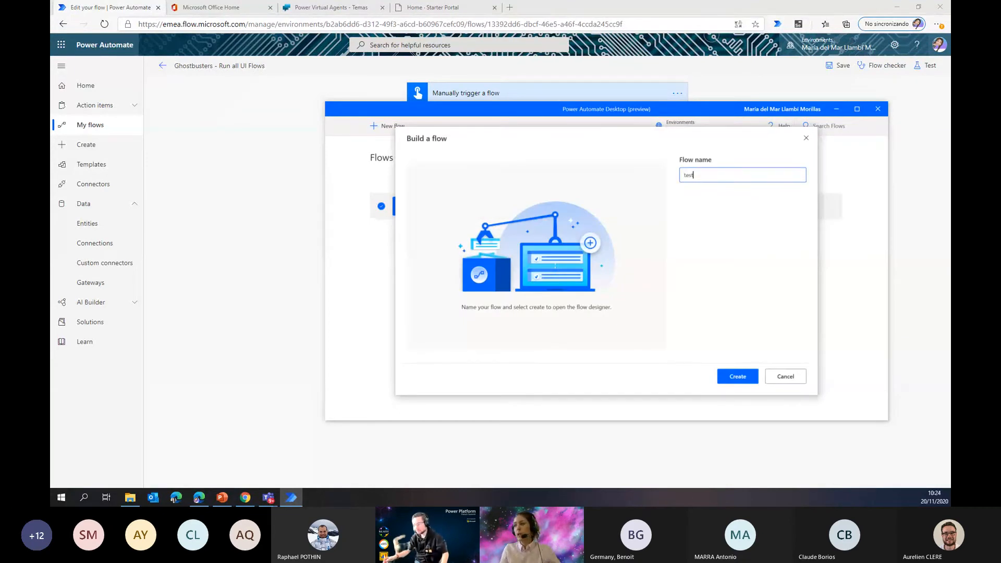
pyautogui.click(753, 378)
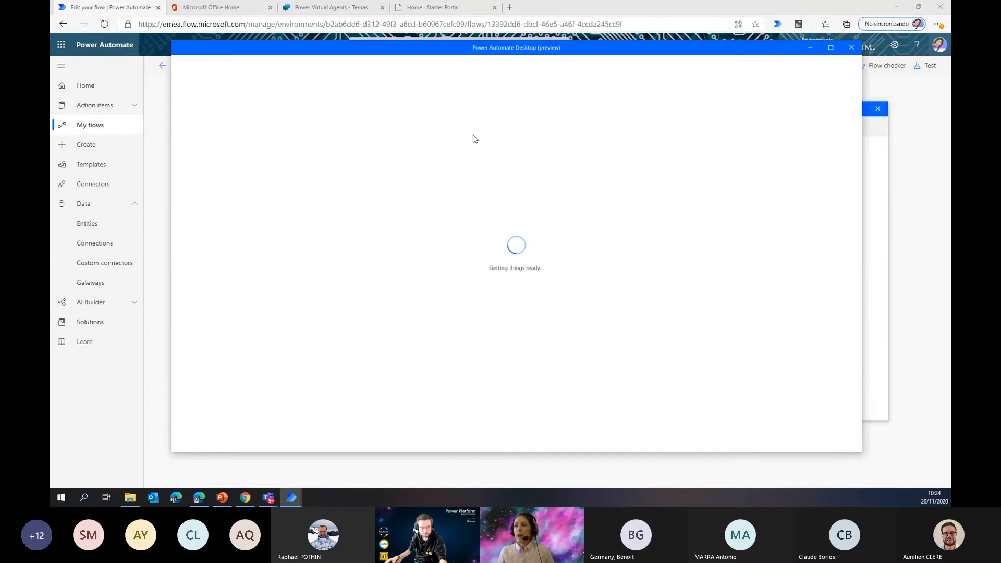
# Step: Examine the new flow's designer, then close it and the Power Automate Desktop window
pyautogui.moveTo(434, 46)
pyautogui.mouseDown()
pyautogui.moveTo(521, 91)
pyautogui.moveTo(615, 71)
pyautogui.moveTo(417, 45)
pyautogui.mouseUp()
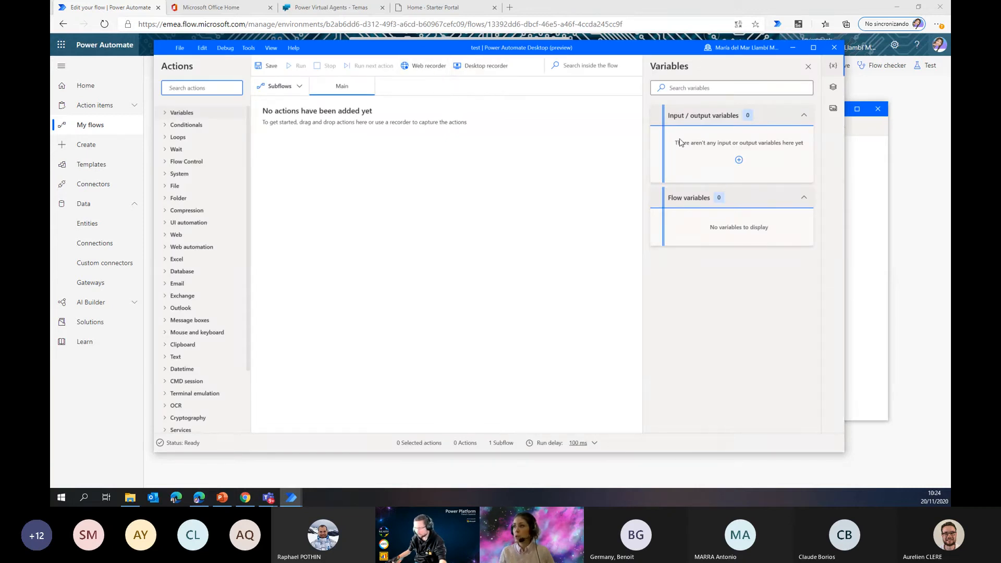
pyautogui.click(834, 49)
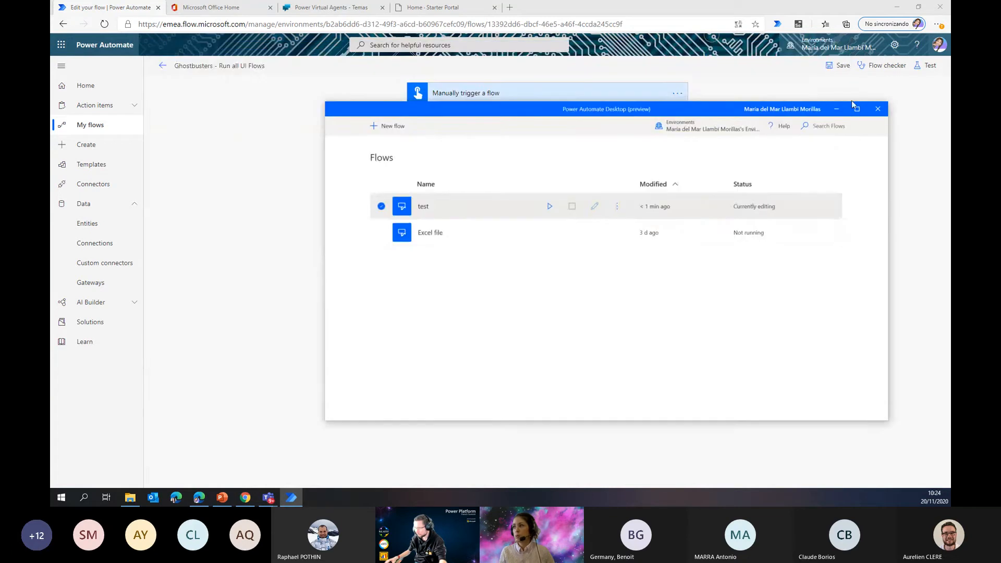
pyautogui.click(878, 109)
# Step: Check the step delay and other settings of the "Ejecutar I saw a ghost" action once more and collapse it
pyautogui.click(485, 211)
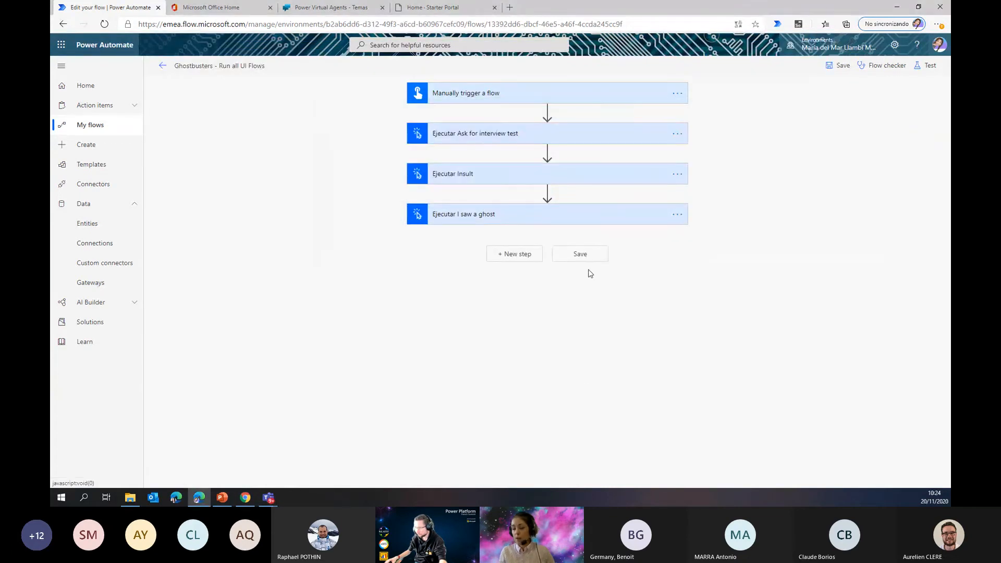
pyautogui.click(503, 216)
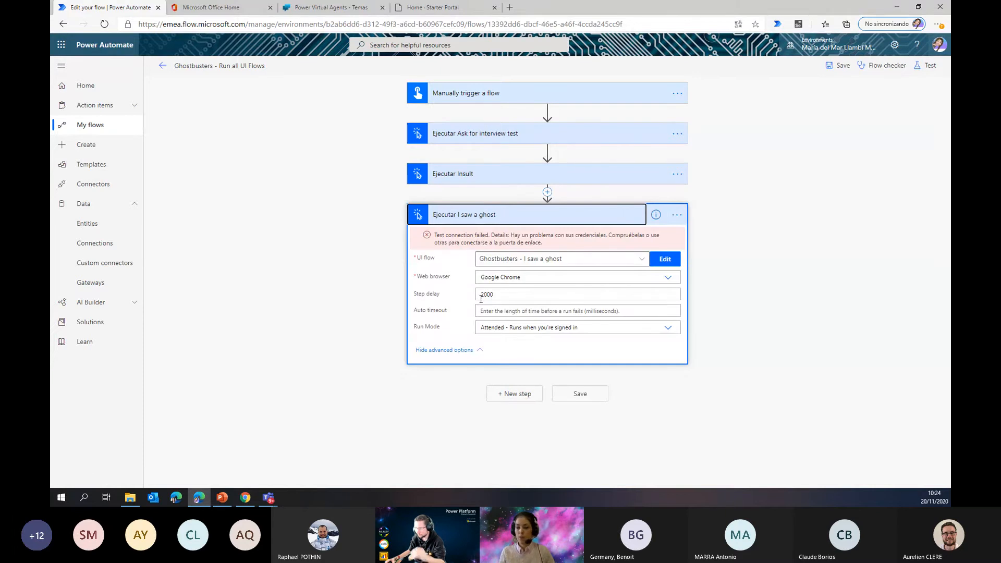
pyautogui.click(450, 216)
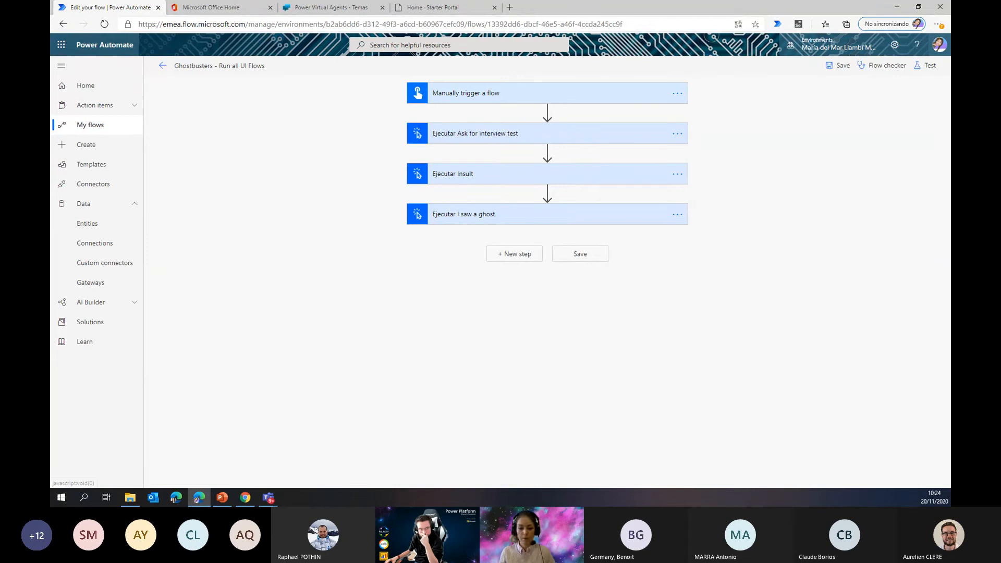
# Step: Switch to the PowerPoint slide show and advance from "Testing Path Coverage" to the "Conclusions" slide
pyautogui.hotkey('alt', 'Tab')
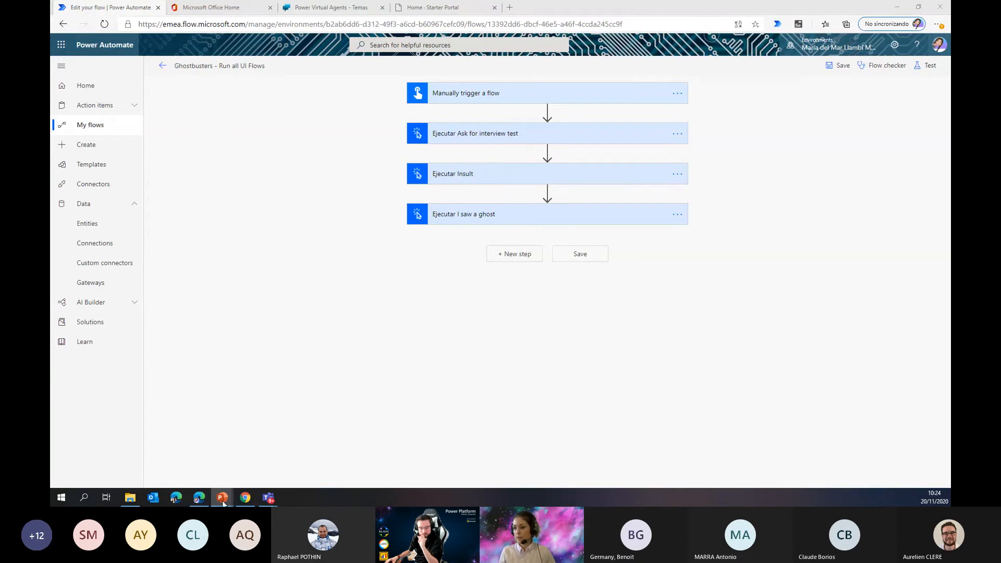
pyautogui.hotkey('alt', 'Tab')
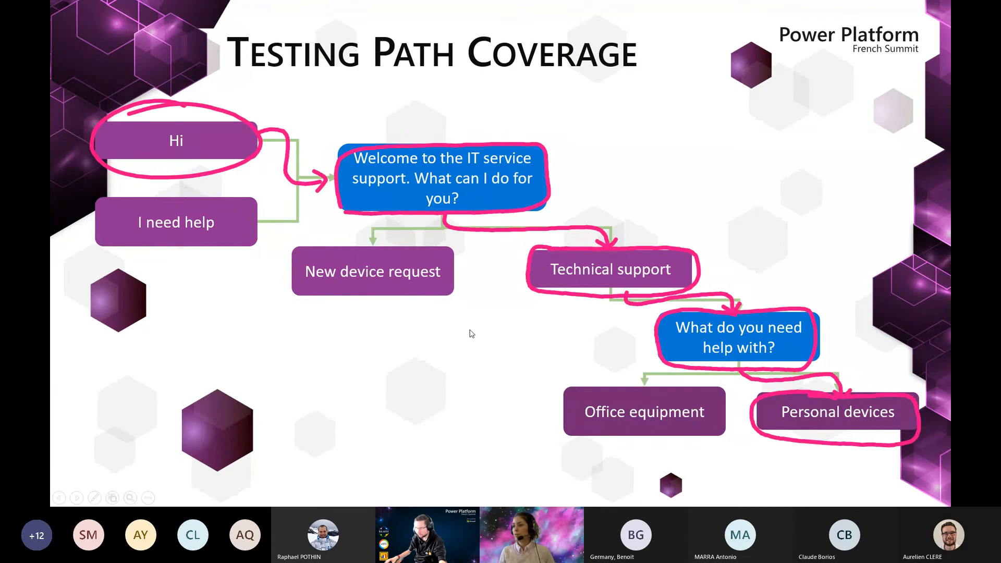
pyautogui.press('Right')
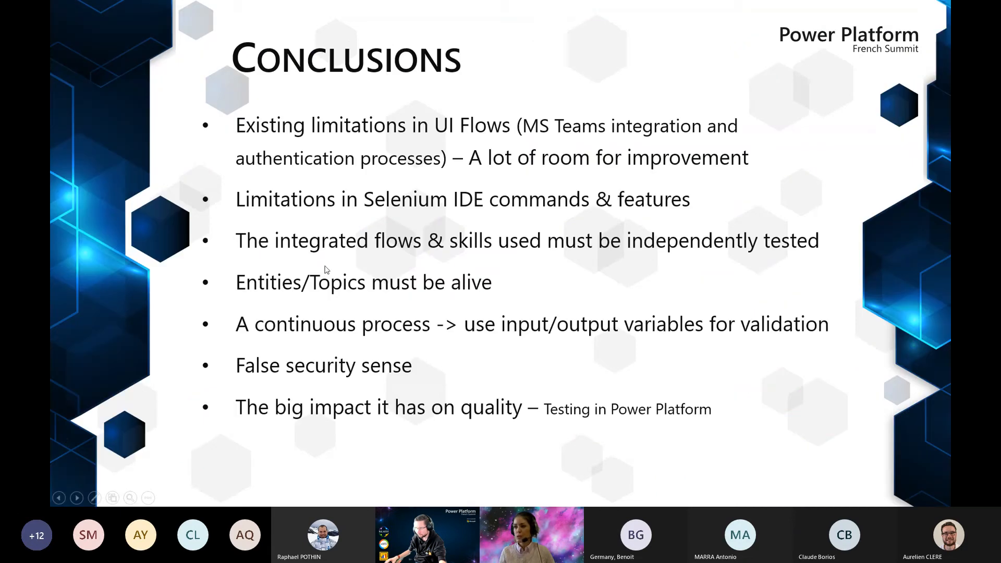
pyautogui.press('Right')
pyautogui.press('Left')
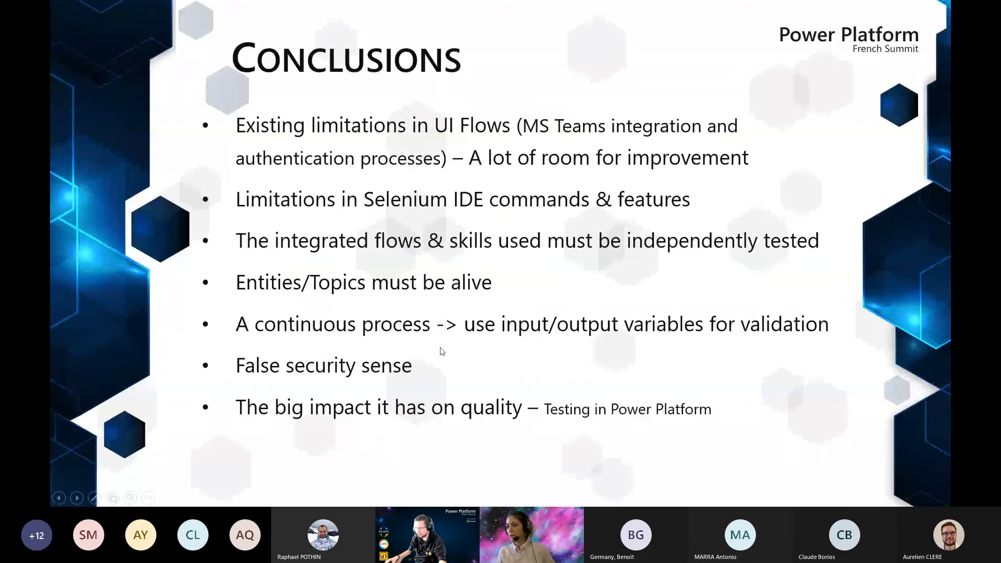